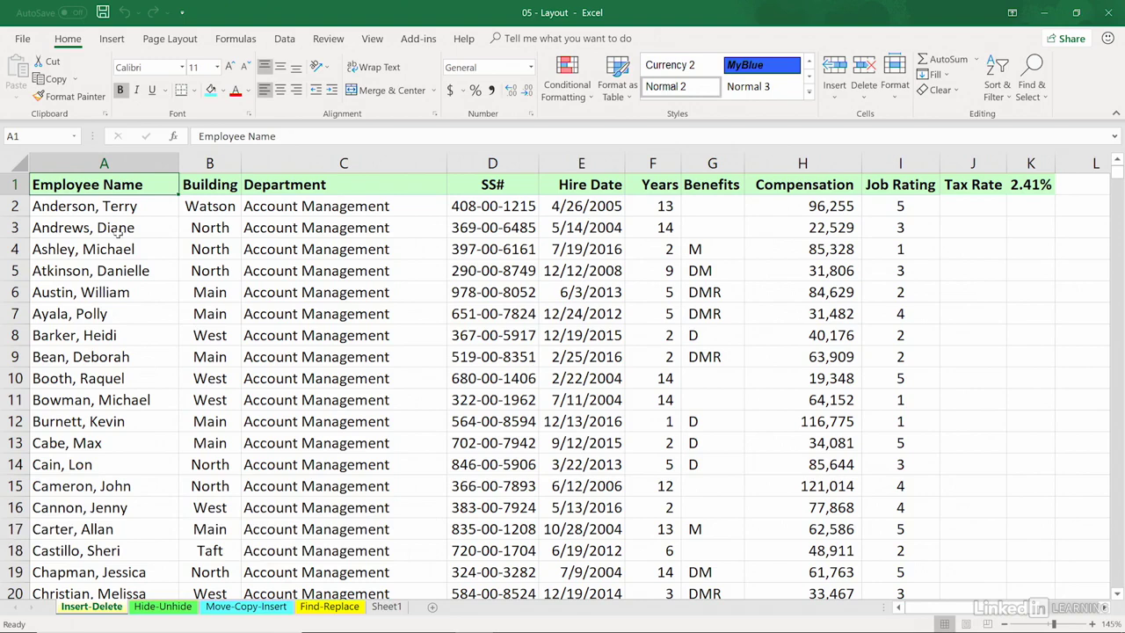
Insert an entire blank row above row 3 on the Insert-Delete sheet.
right_click(14, 227)
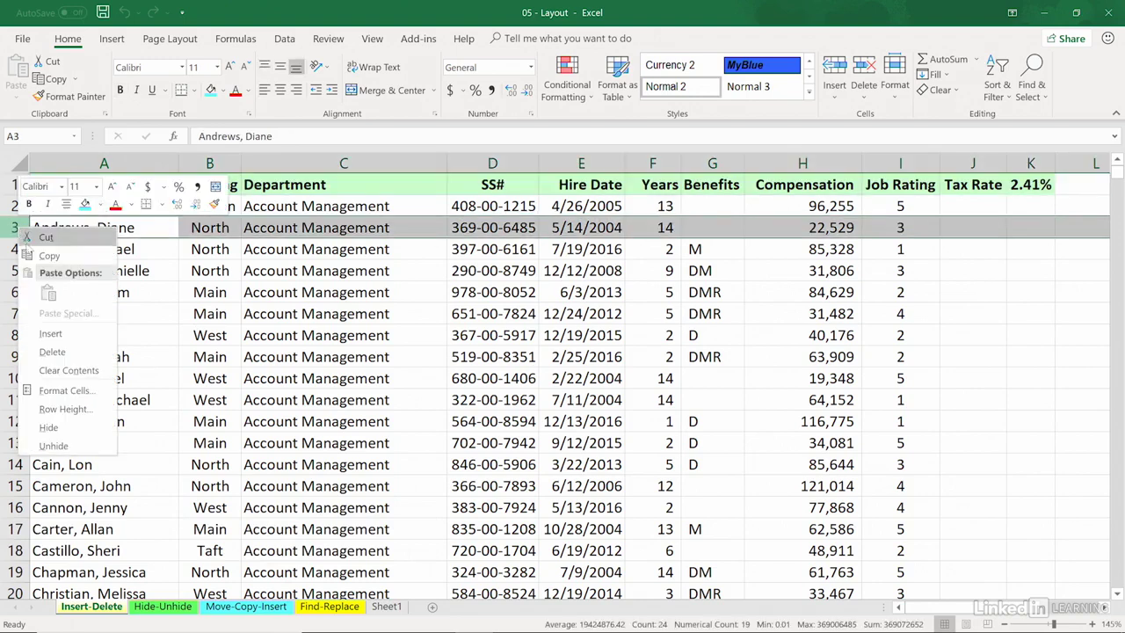
left_click(50, 333)
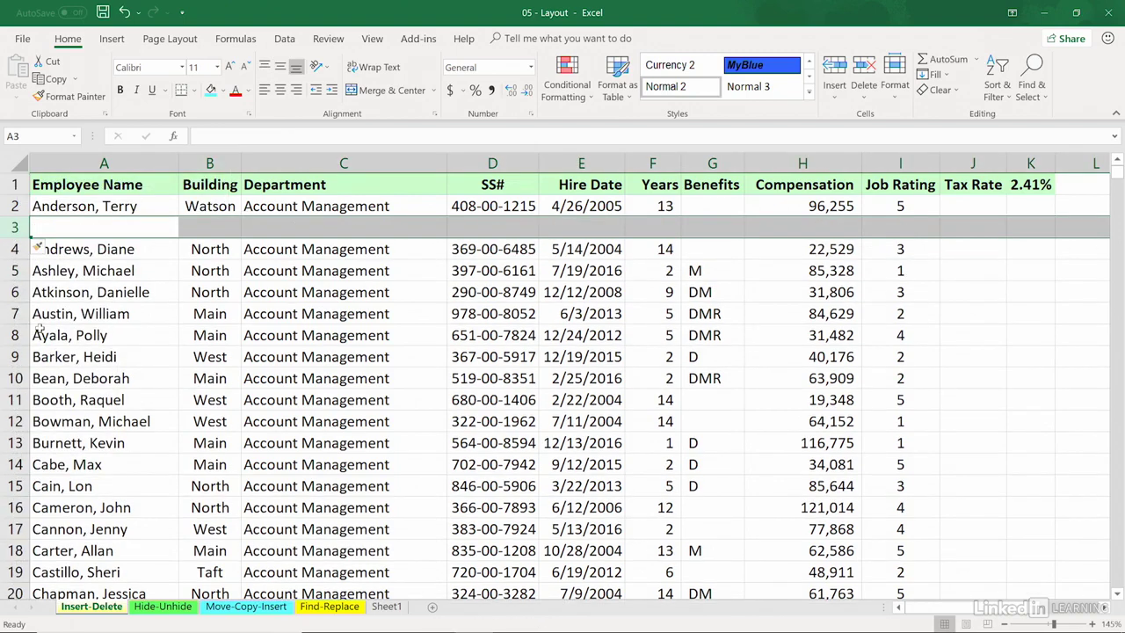
left_click(299, 399)
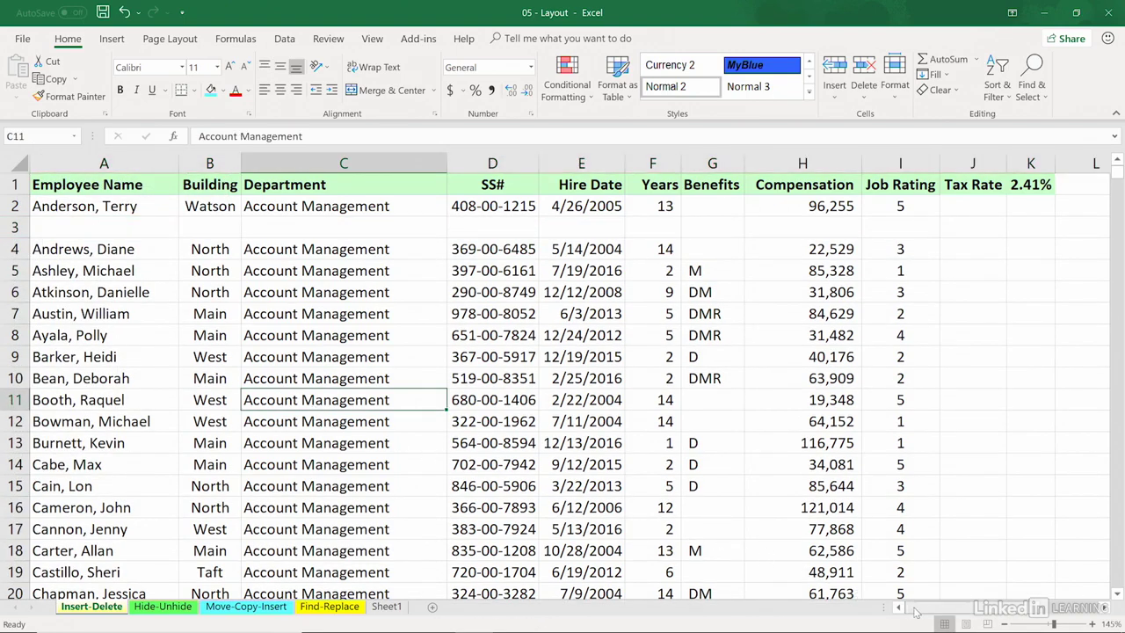
Check how the new row affects the TaxTable and monthly state tables, and undo the row insertion.
left_click_drag(914, 608, 986, 623)
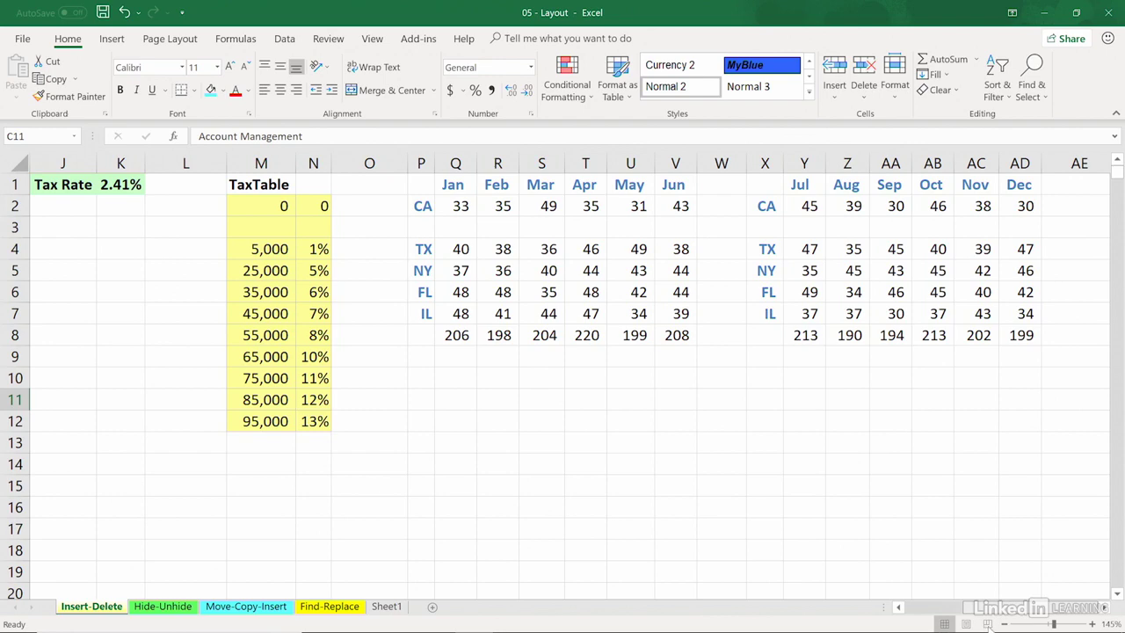
left_click_drag(986, 625, 898, 615)
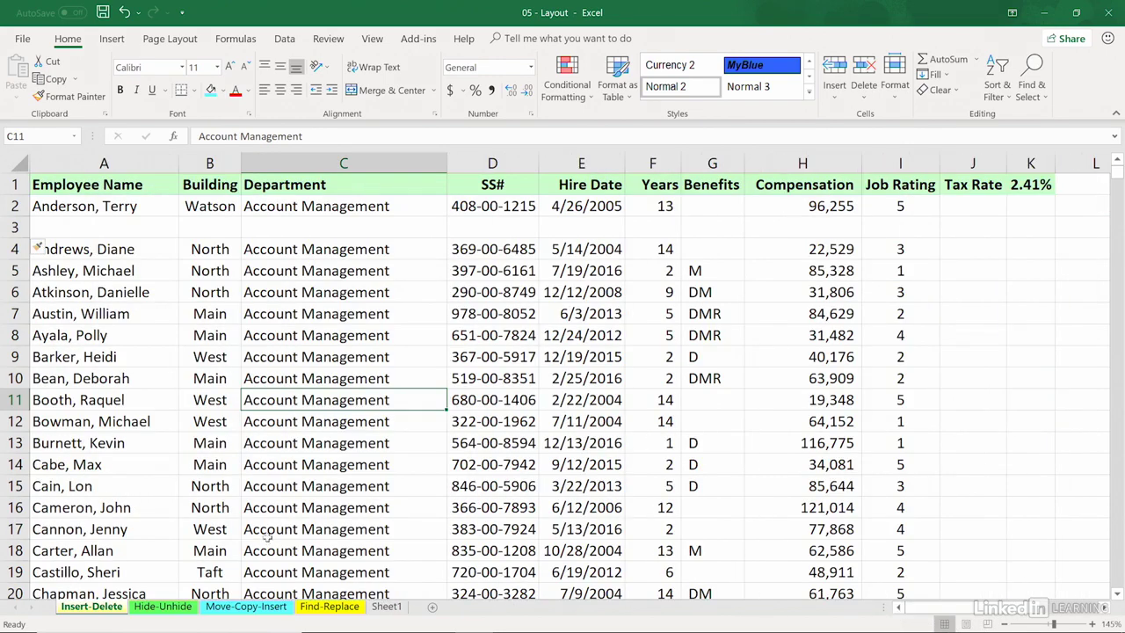
key("ctrl+z")
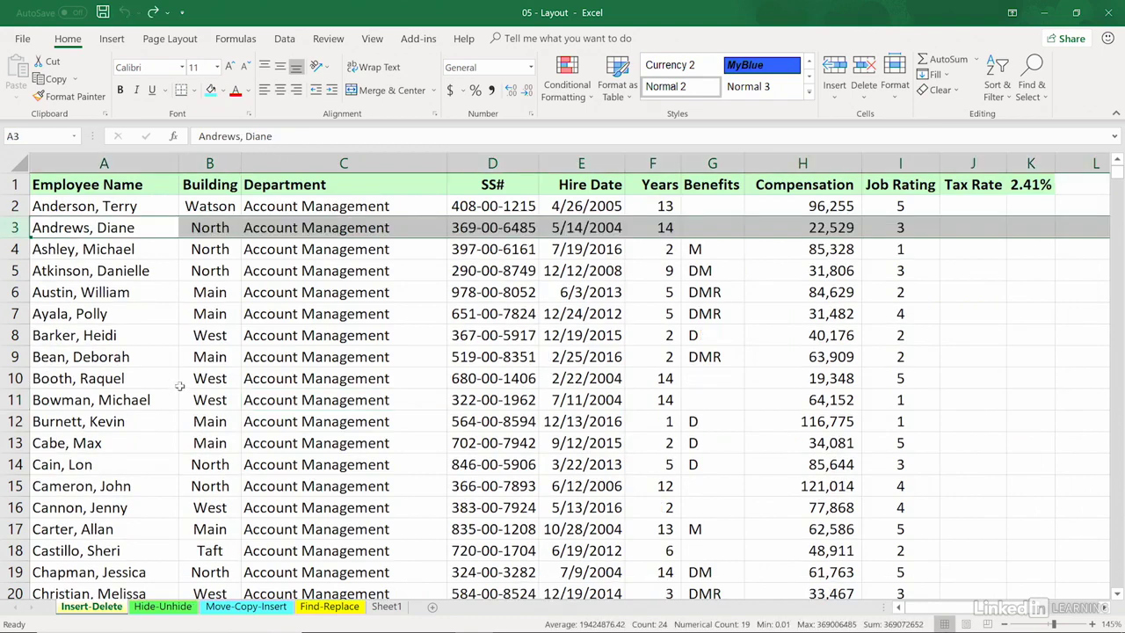
Insert blank cells at A3:I3 in the employee list, shifting the existing cells down, and undo the insertion.
left_click_drag(138, 224, 870, 229)
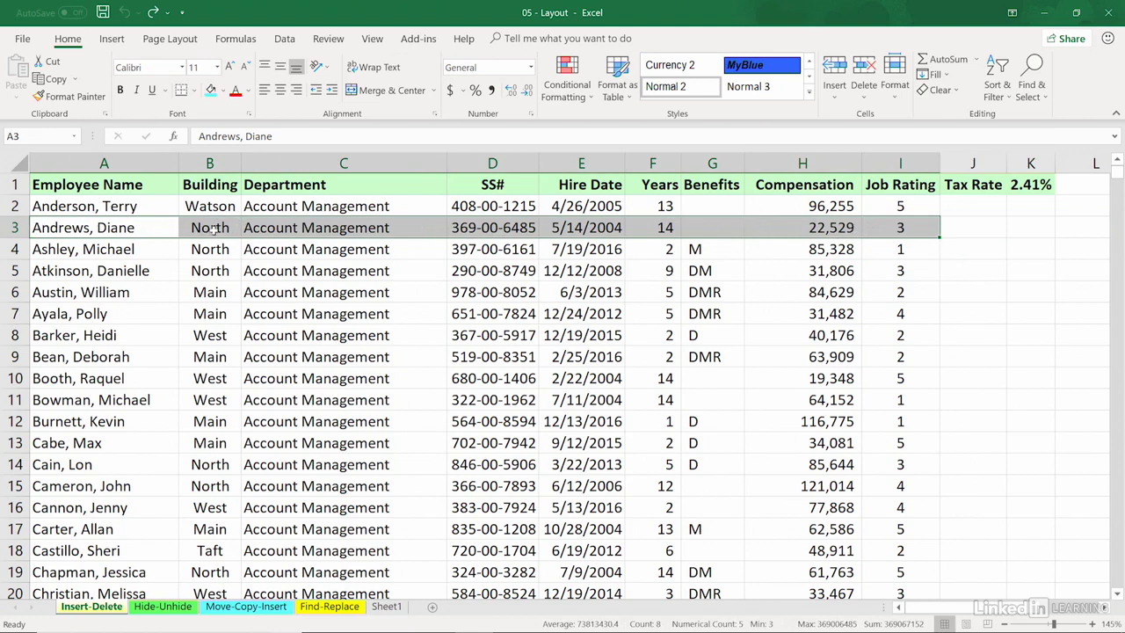
right_click(403, 228)
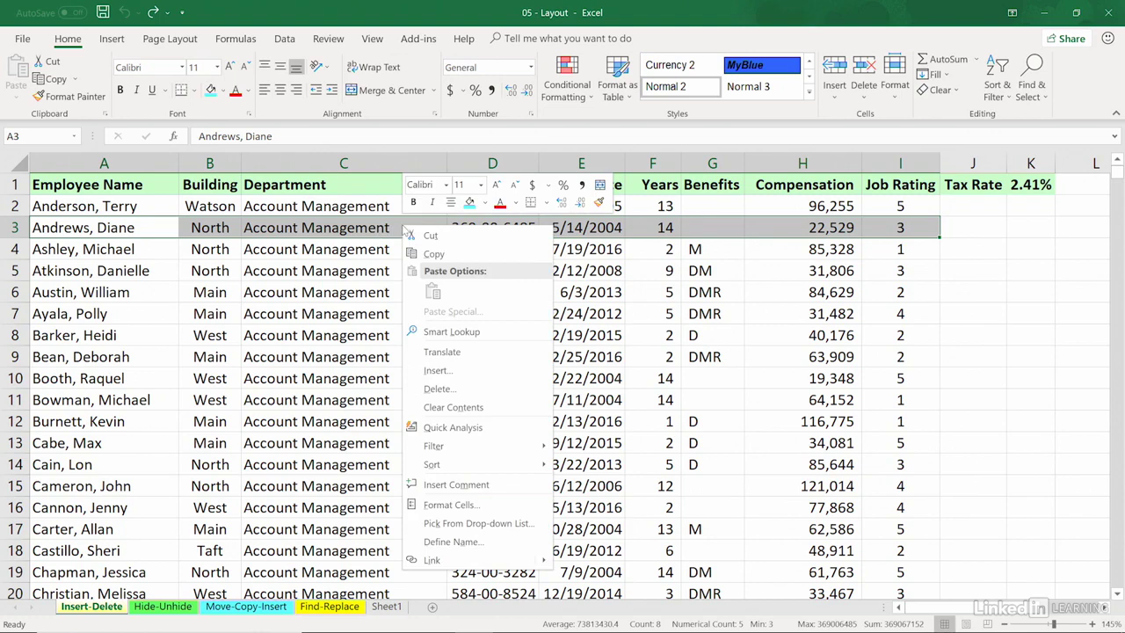
left_click(437, 372)
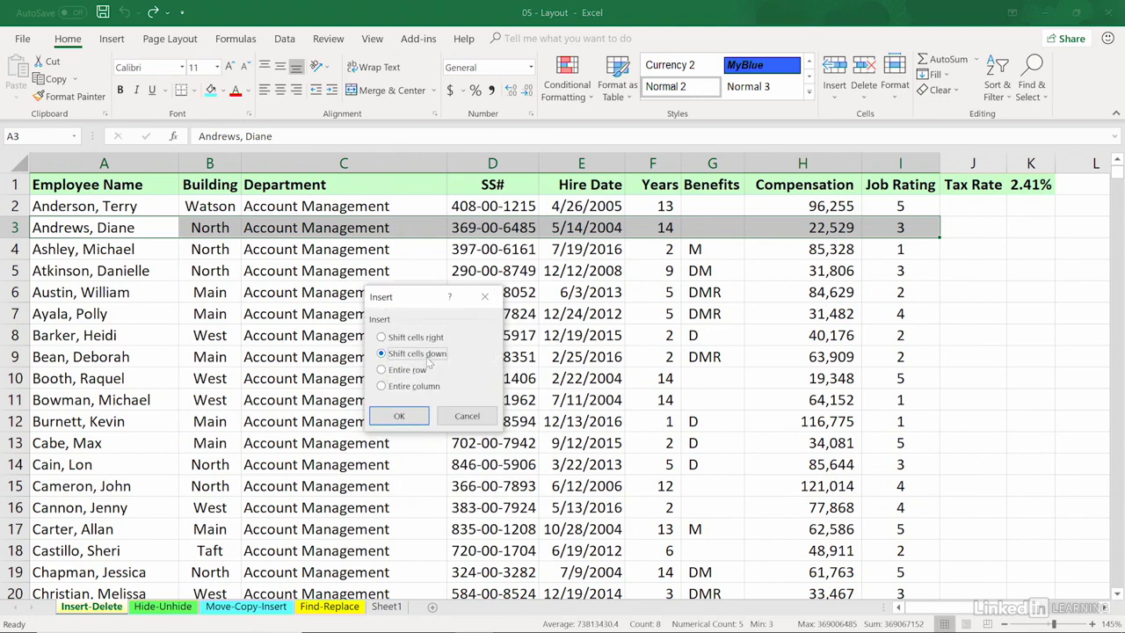
left_click(400, 418)
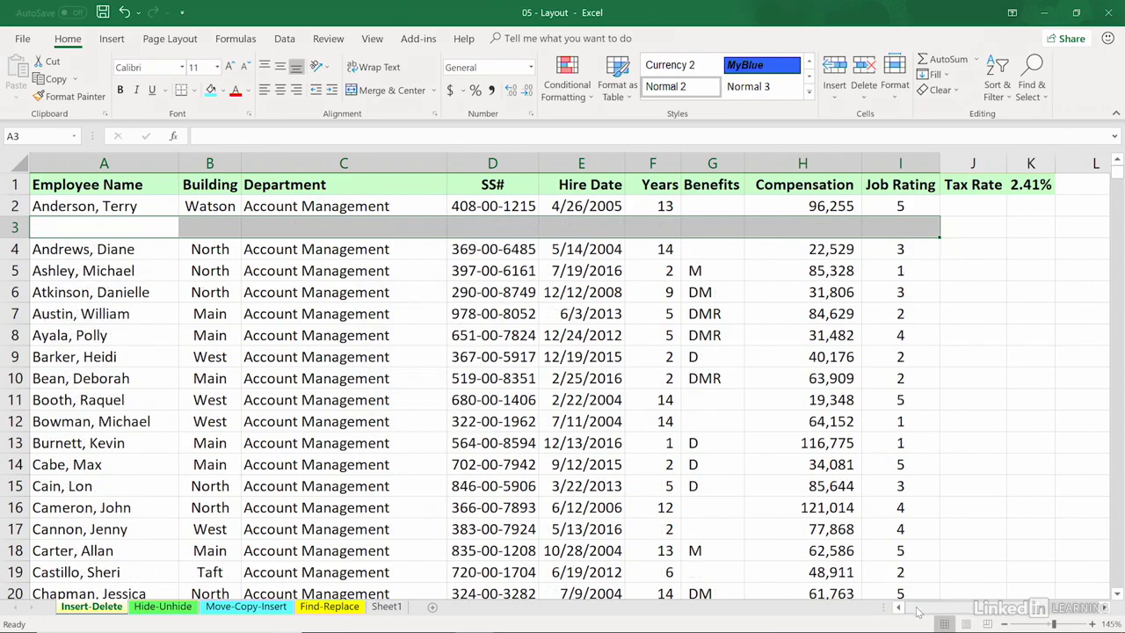
mouse_move(921, 607)
left_mouse_down()
mouse_move(982, 615)
mouse_move(914, 611)
left_mouse_up()
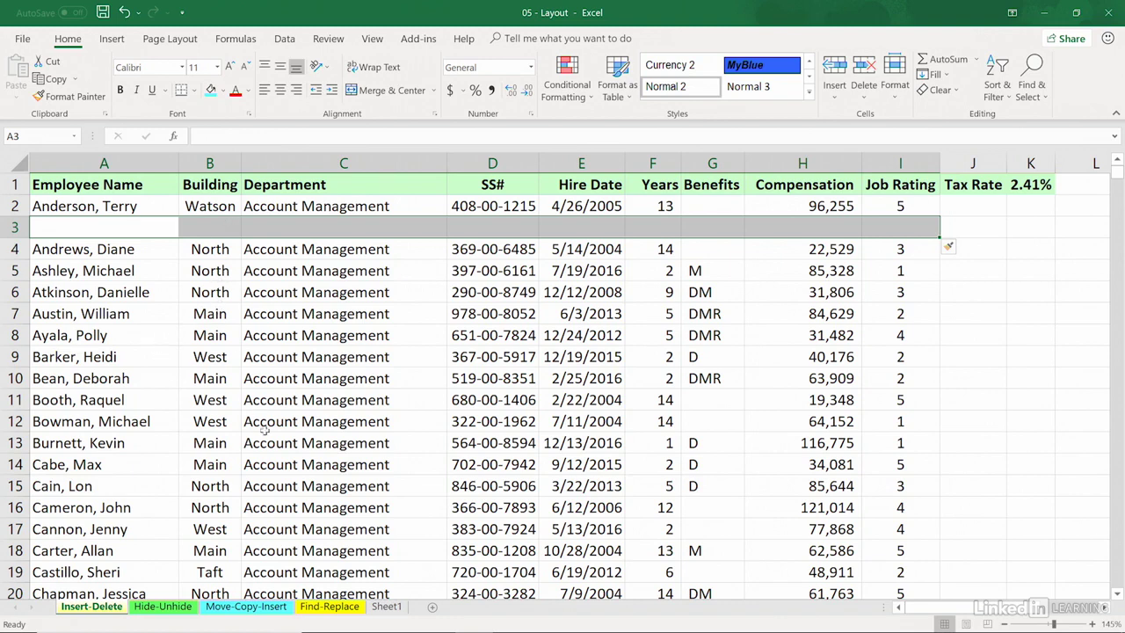
key("ctrl+z")
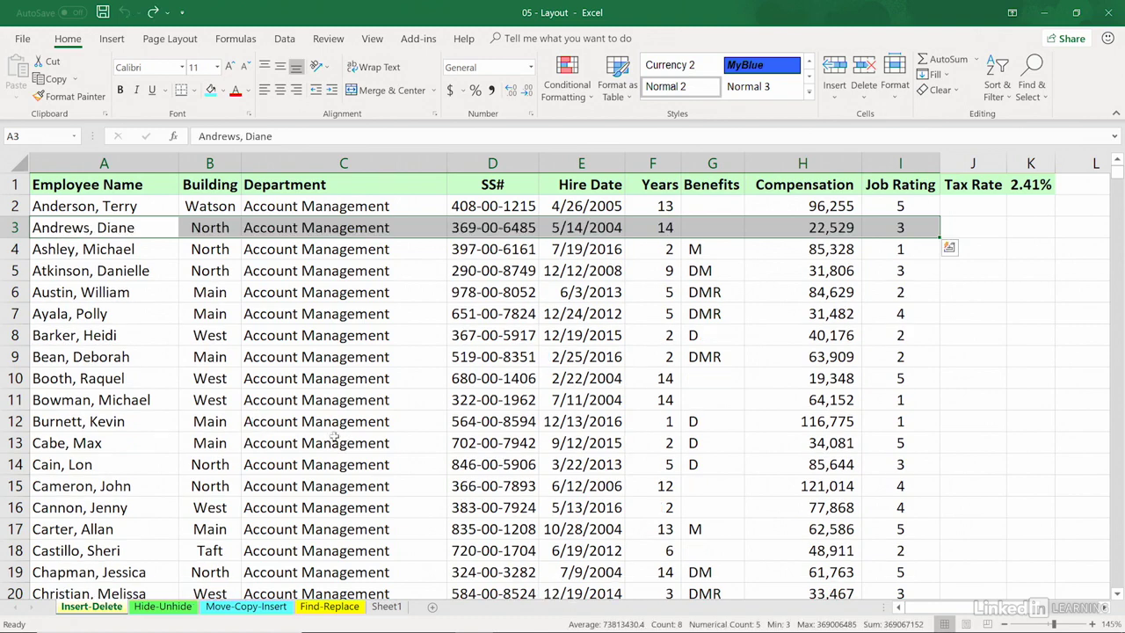
Delete the entire row 5 from the Insert-Delete sheet.
left_click(130, 272)
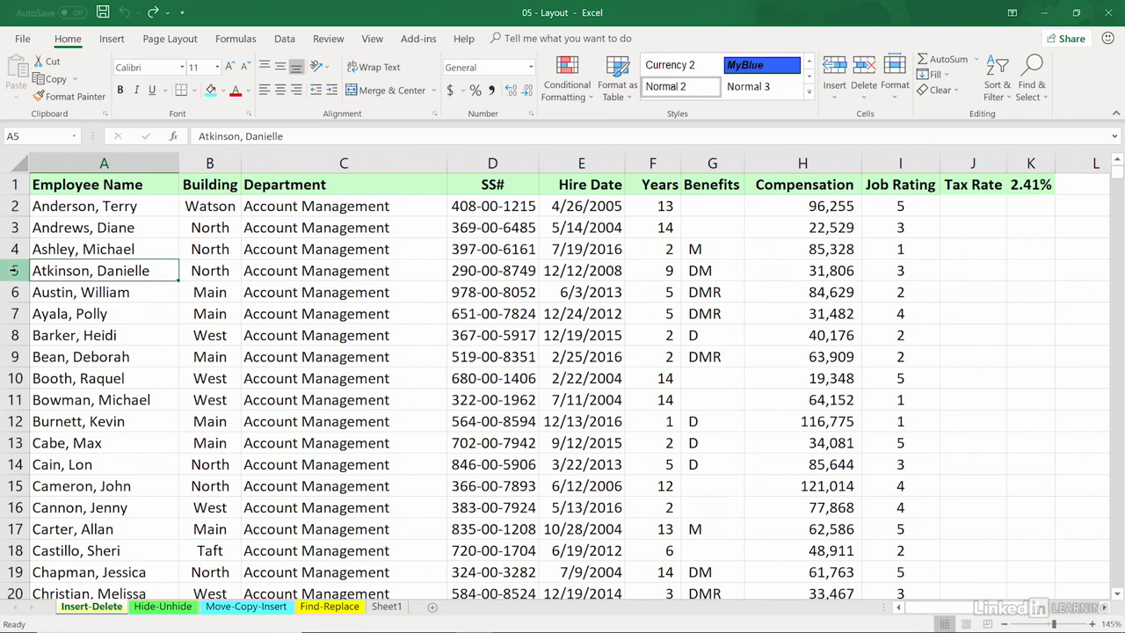
right_click(14, 271)
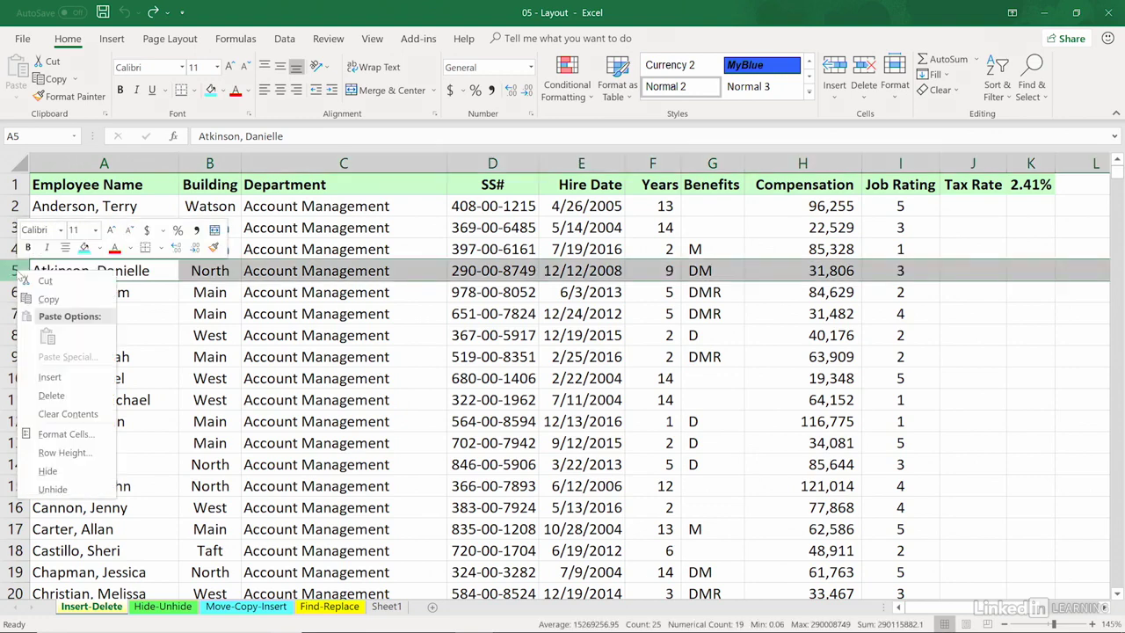
left_click(50, 396)
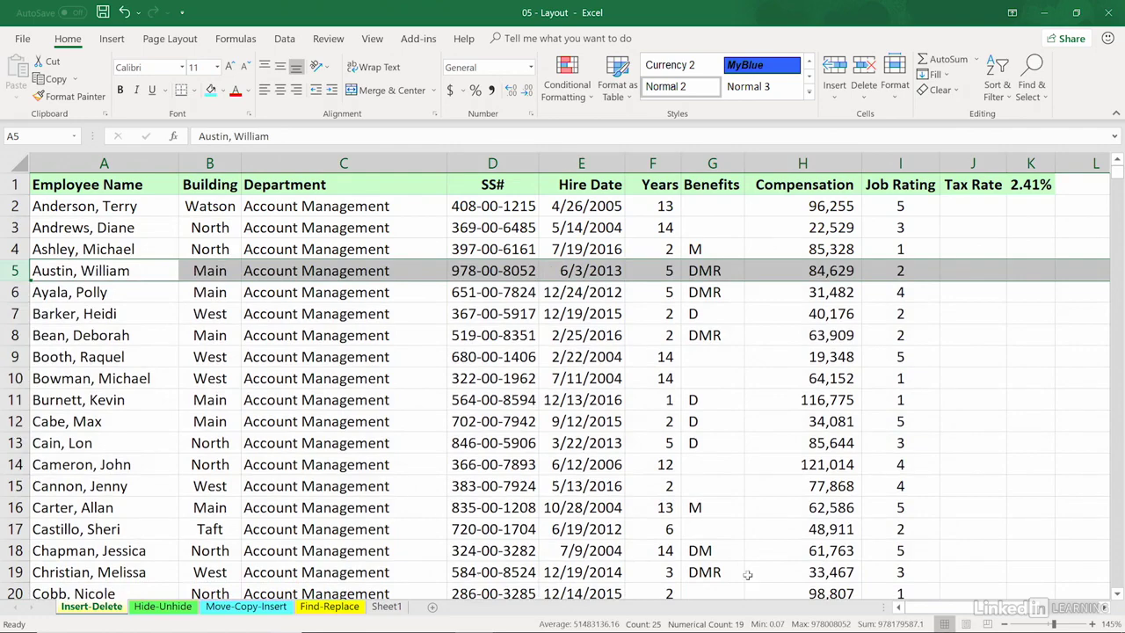
Check how the row deletion affects the TaxTable and monthly state tables, and undo it.
left_click_drag(922, 606, 969, 618)
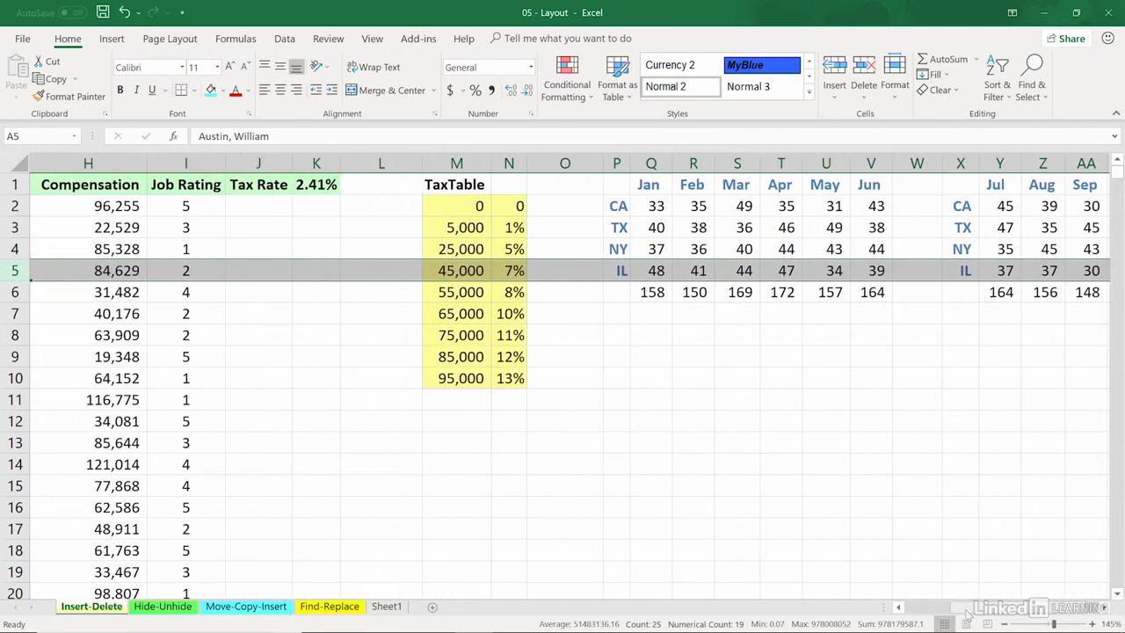
left_click(531, 423)
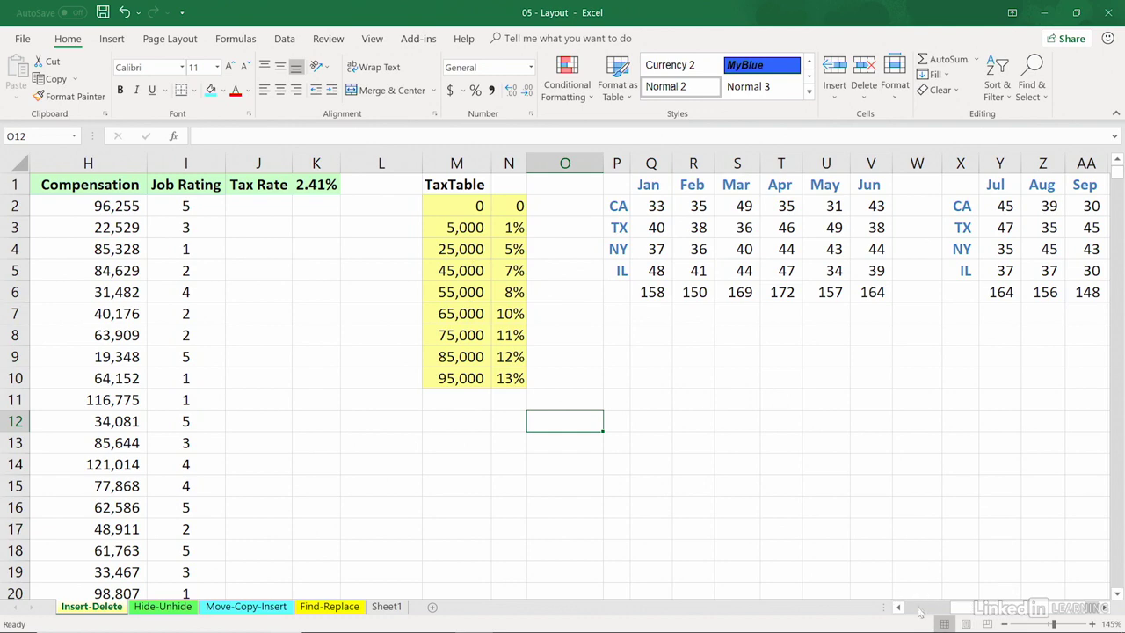
left_click_drag(975, 611, 896, 612)
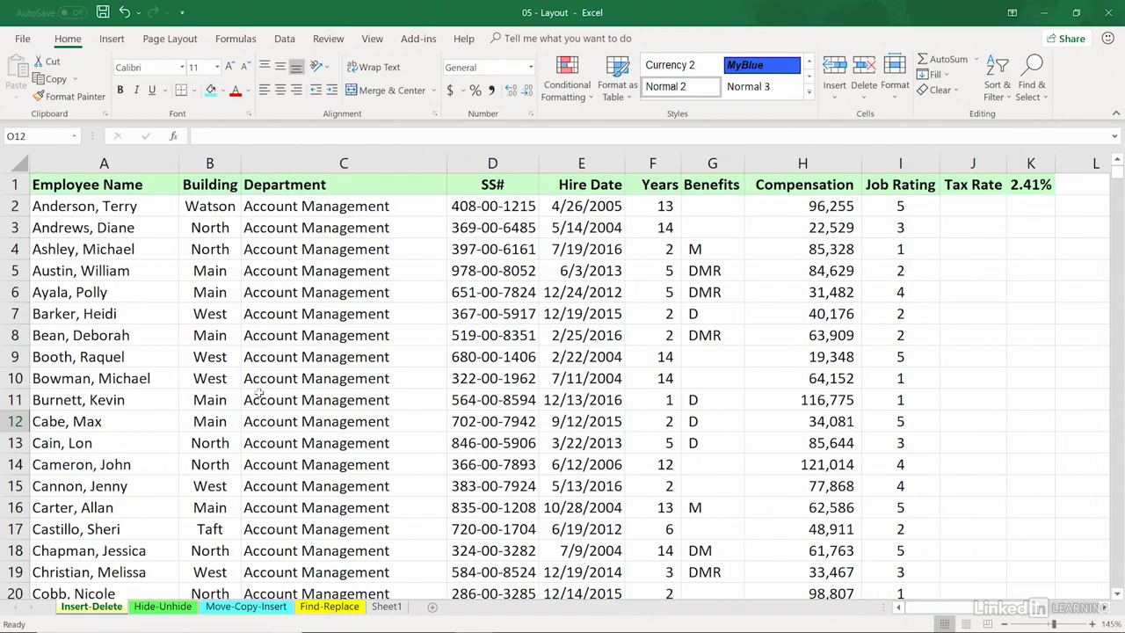
key("ctrl+z")
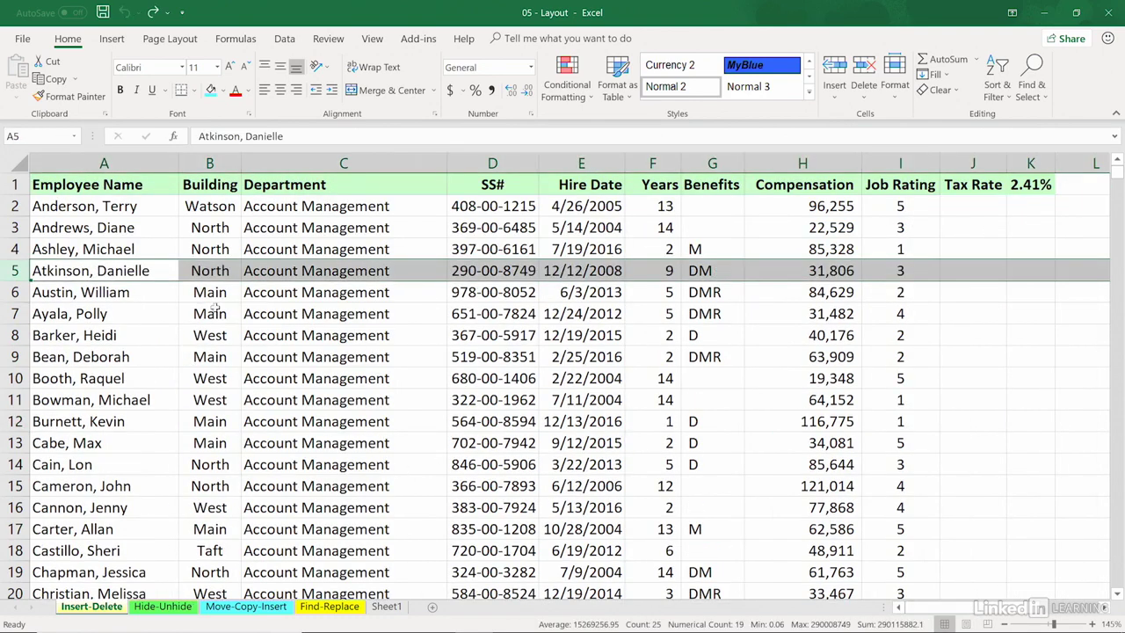
Delete only cells A5:I5 from the employee list, shifting cells up, and check the tables beside the list.
left_click_drag(117, 270, 882, 273)
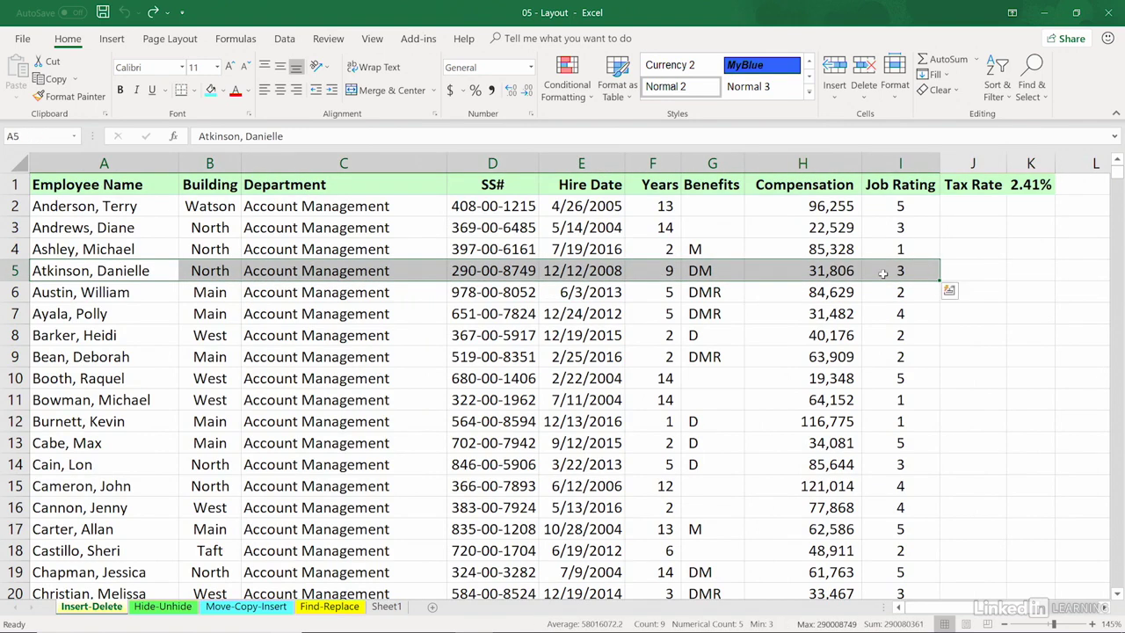
right_click(883, 269)
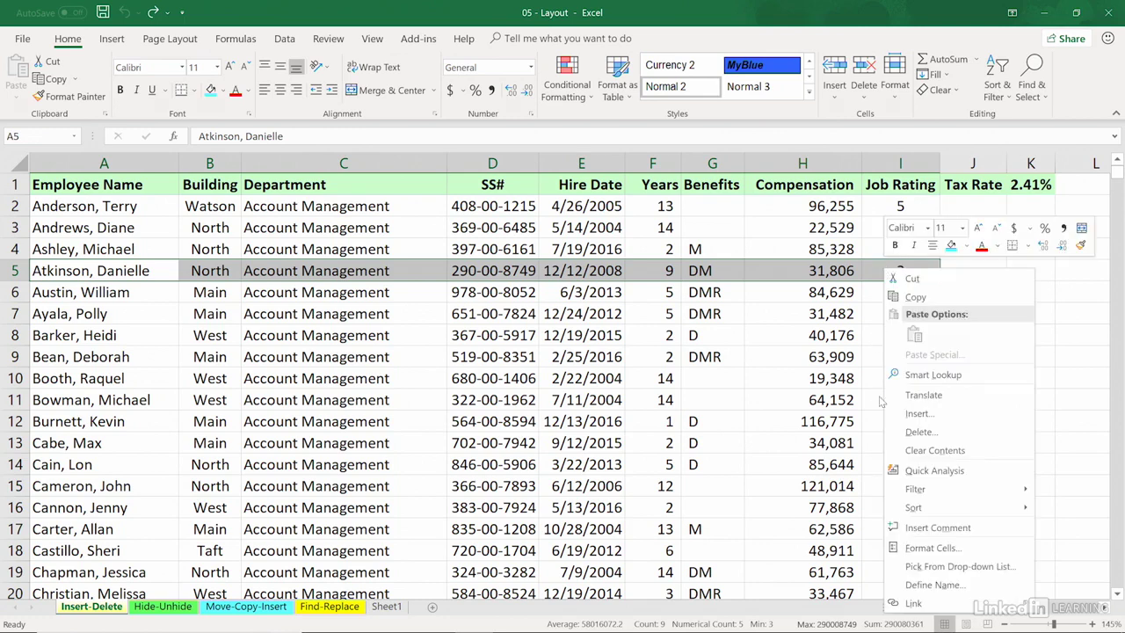
left_click(920, 432)
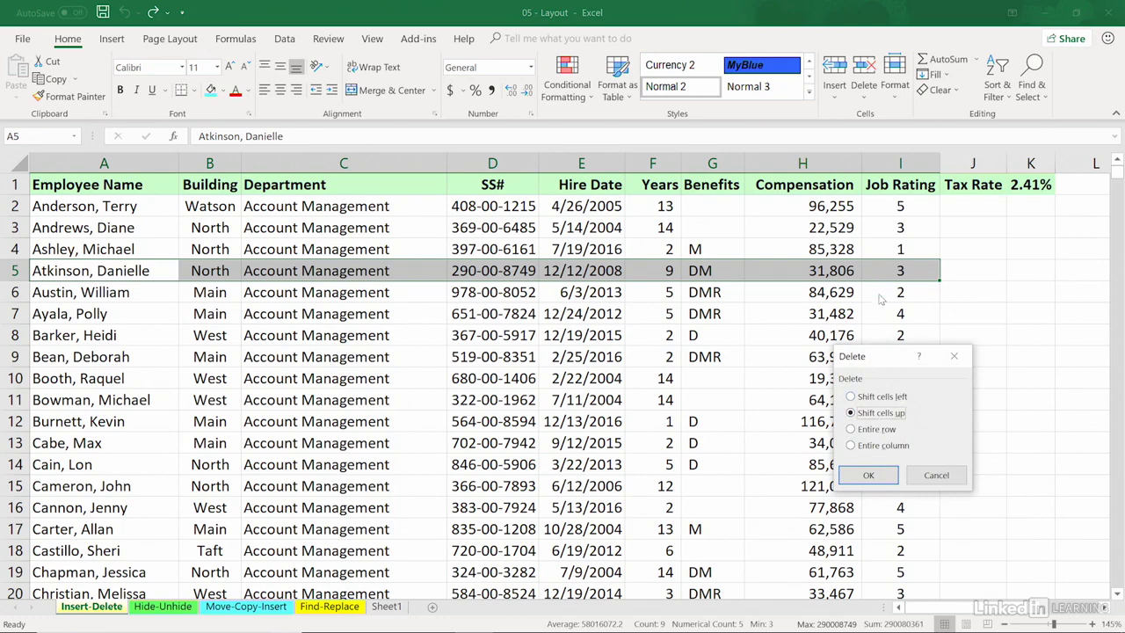
left_click(866, 476)
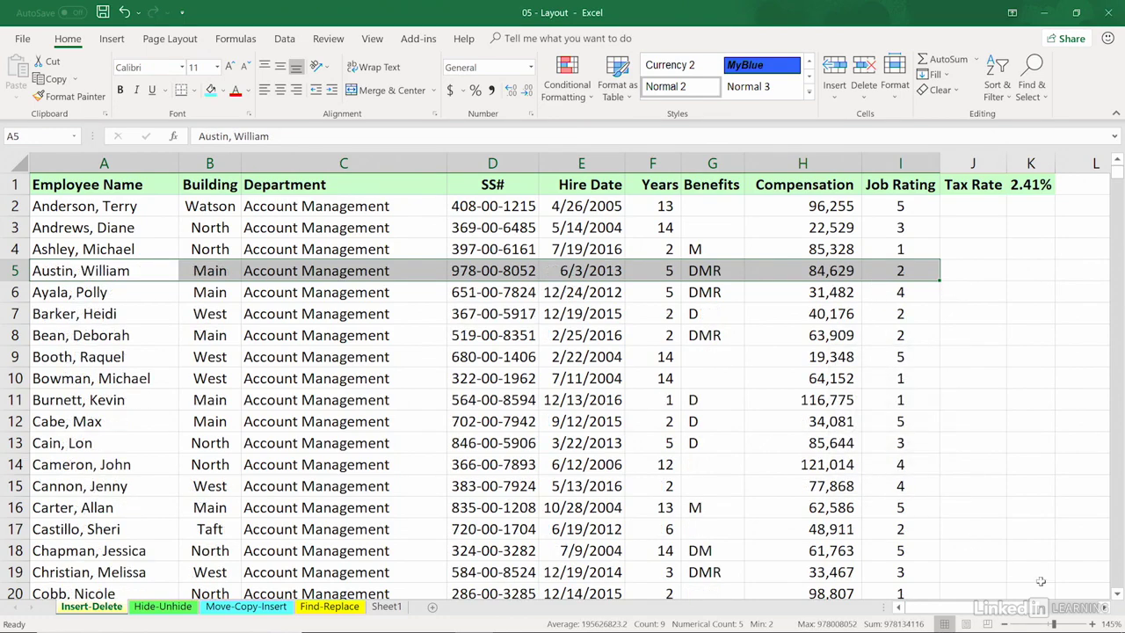
scroll(1102, 608, "right", 5)
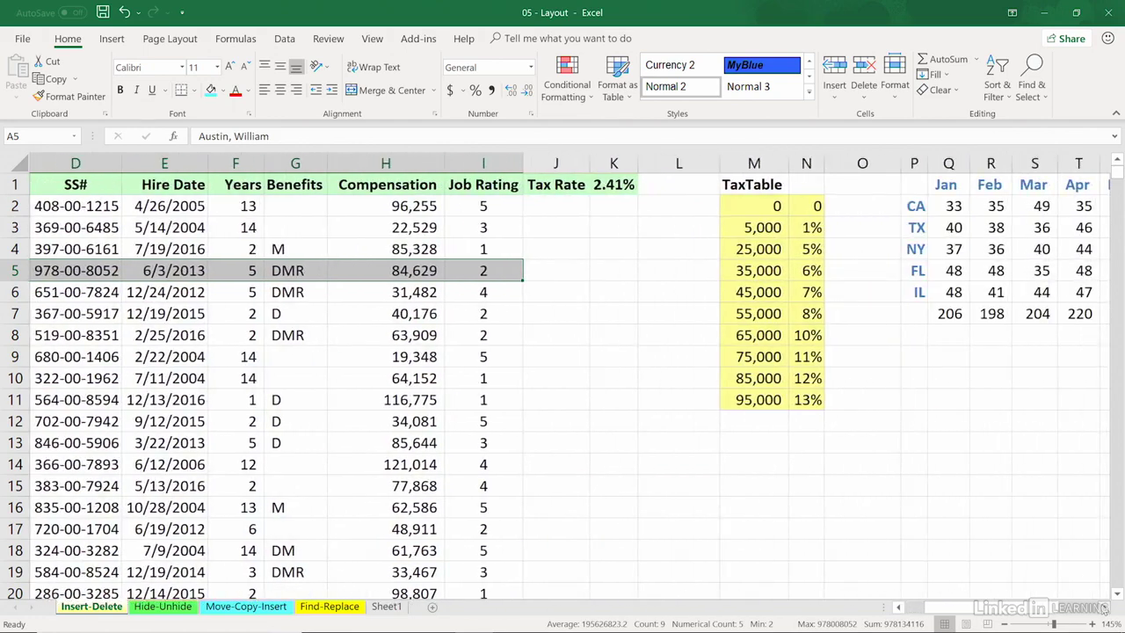
left_click_drag(1058, 608, 998, 609)
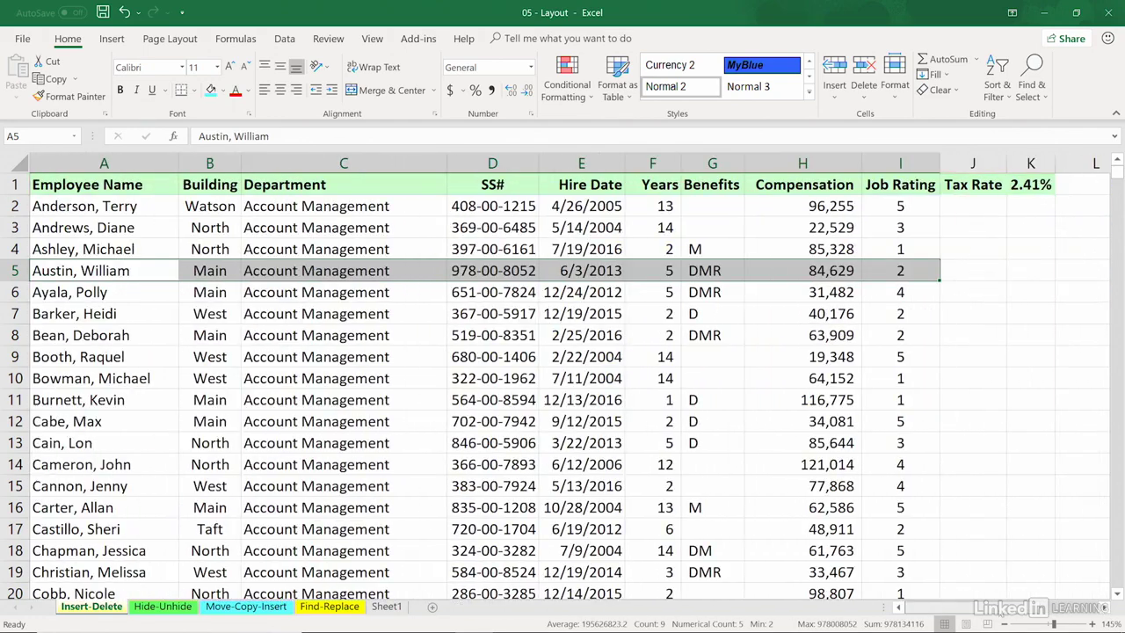
left_click(293, 353)
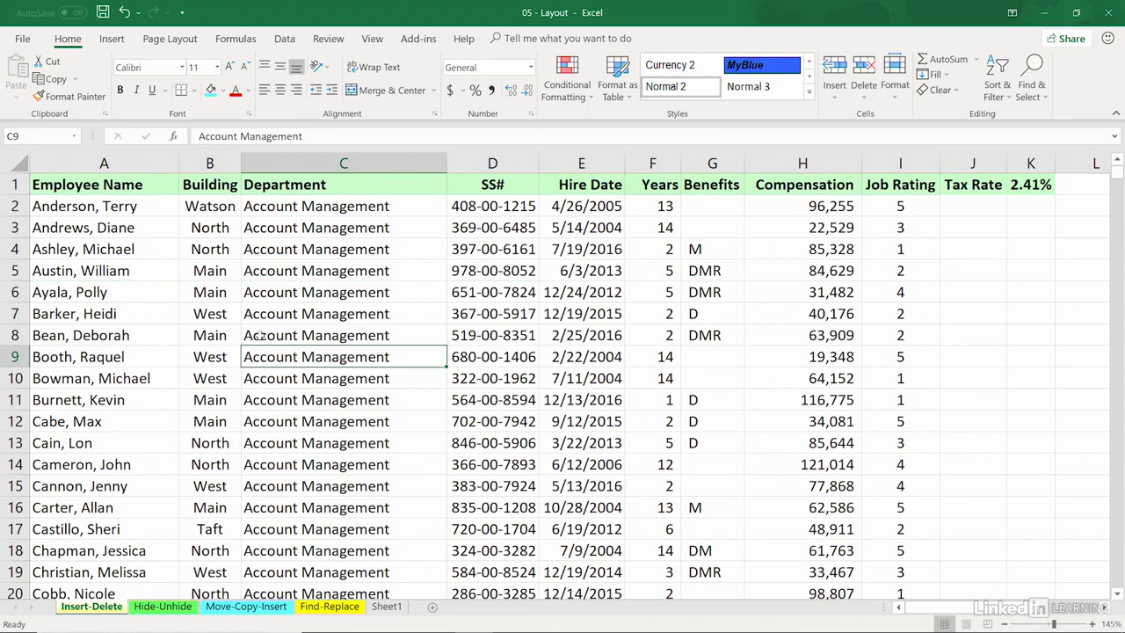
Insert a blank column between the Department and SS# columns.
right_click(494, 163)
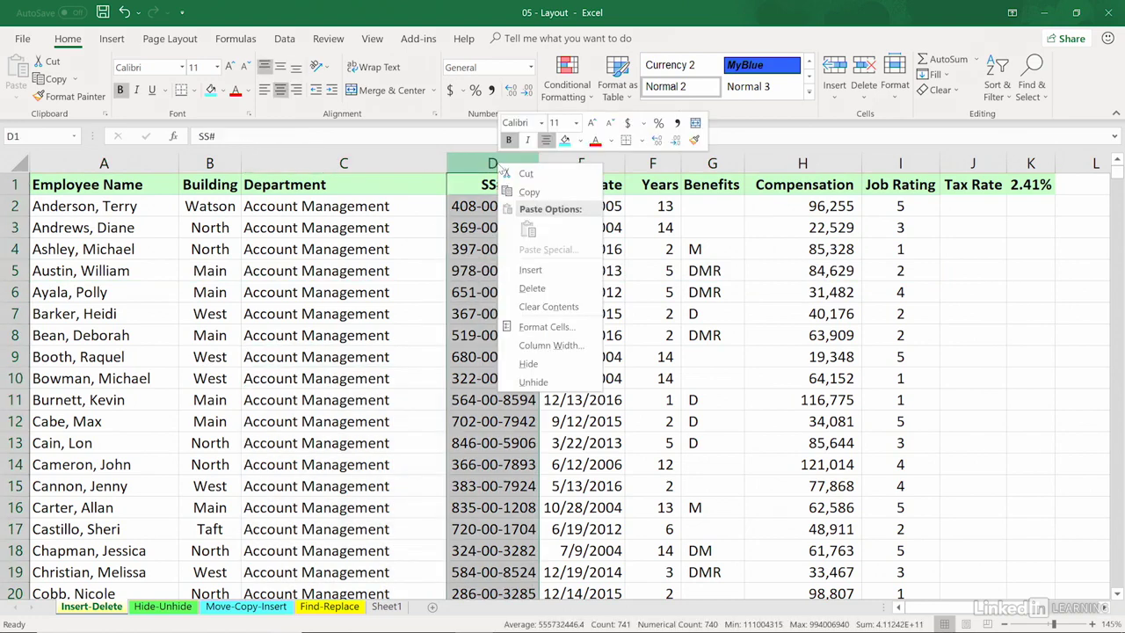
left_click(530, 270)
left_click(512, 184)
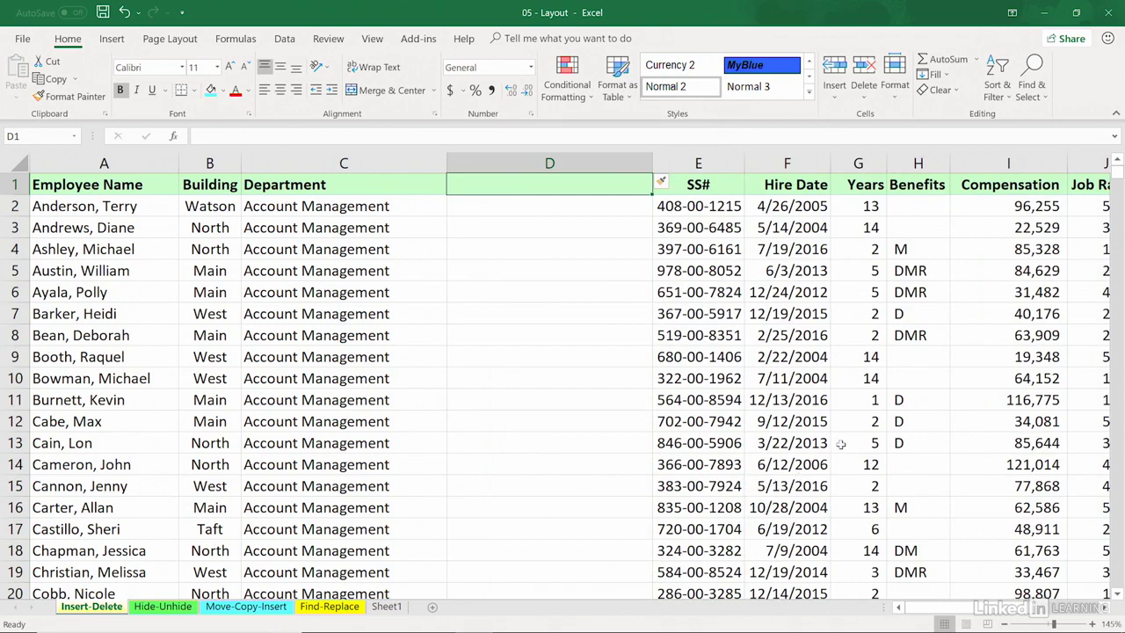
Delete the blank column D between Department and SS#.
left_click(551, 166)
right_click(550, 165)
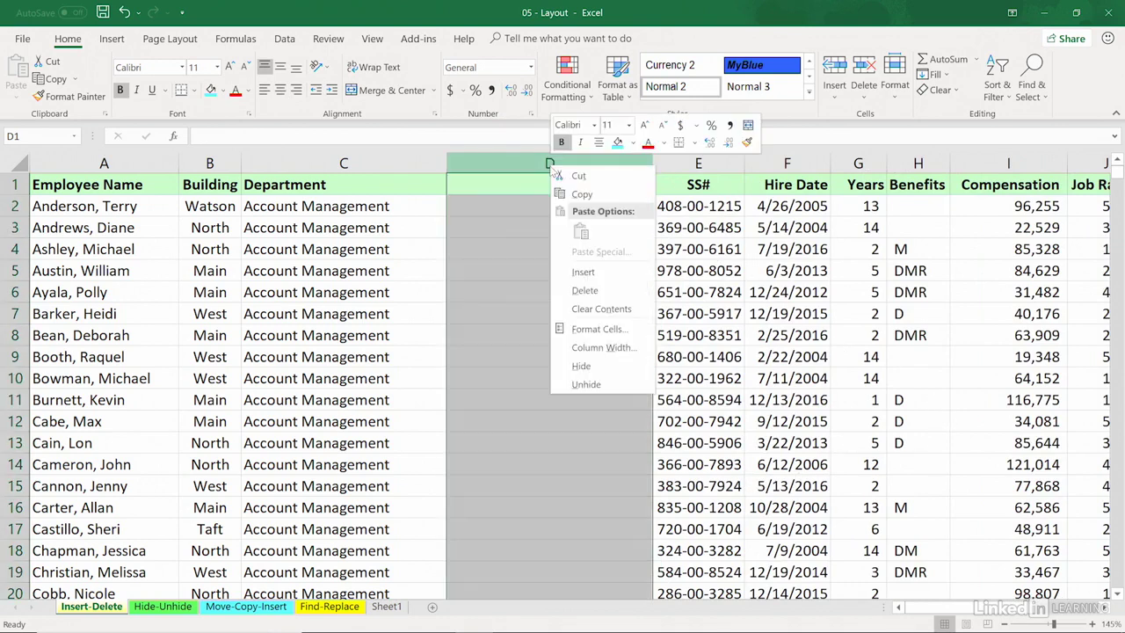
left_click(585, 291)
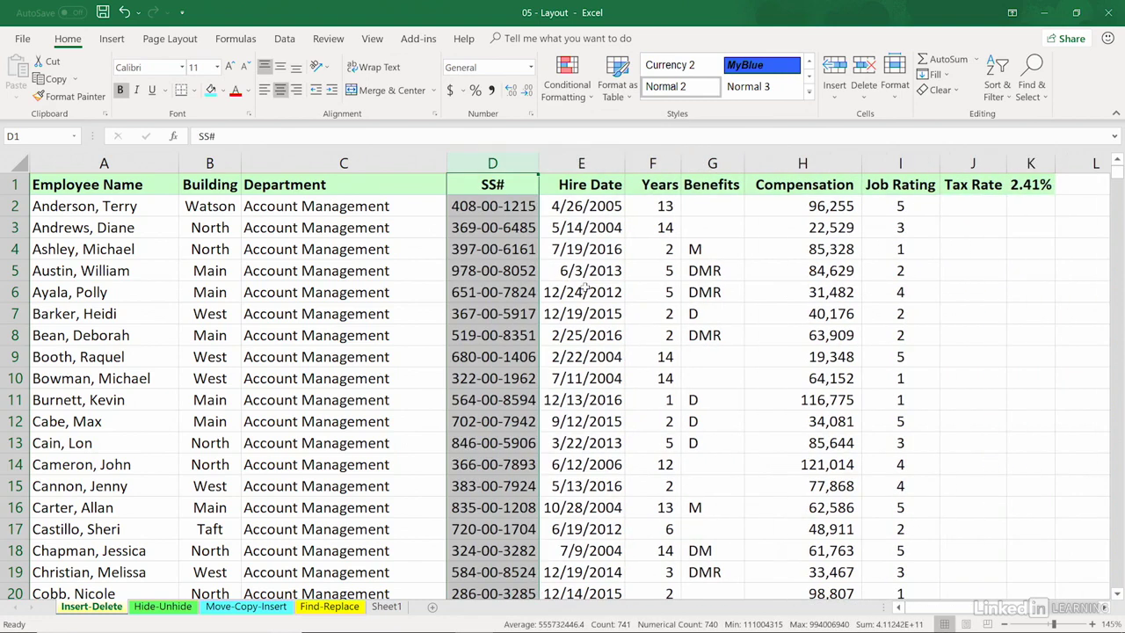
left_click(275, 253)
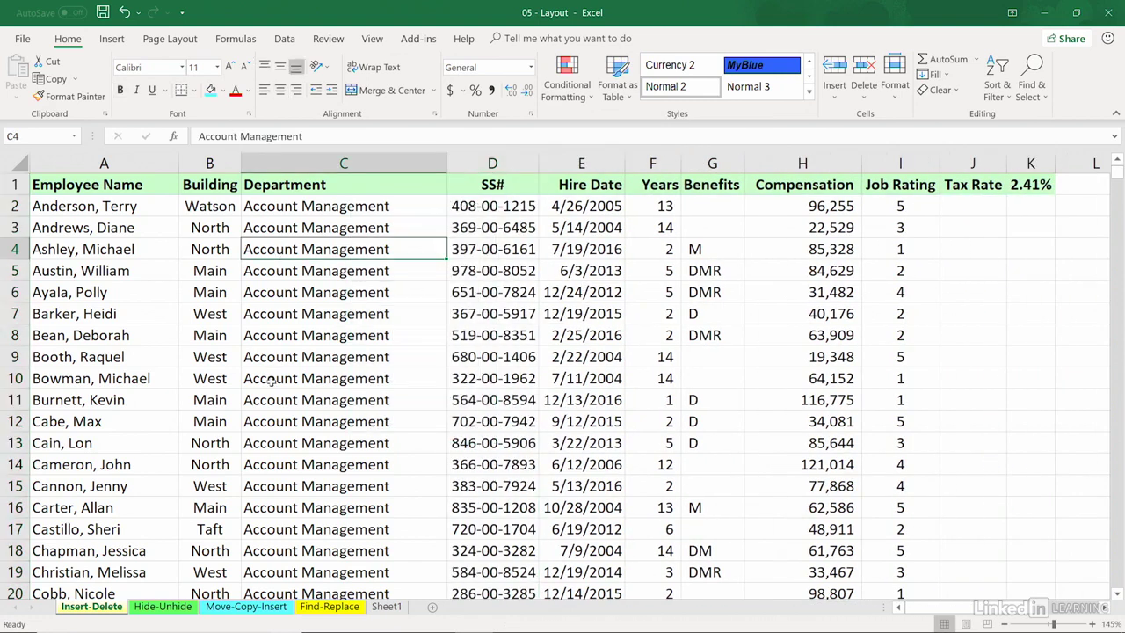
Hide the SS# column on the Hide-Unhide sheet and open the sheet's print preview.
left_click(164, 610)
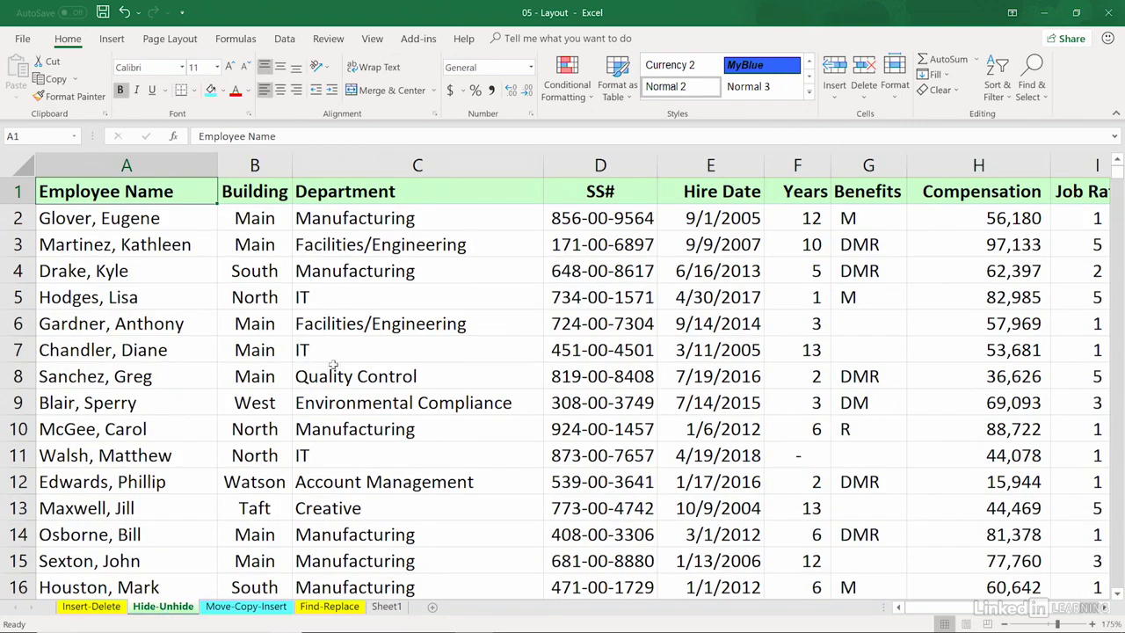
right_click(600, 166)
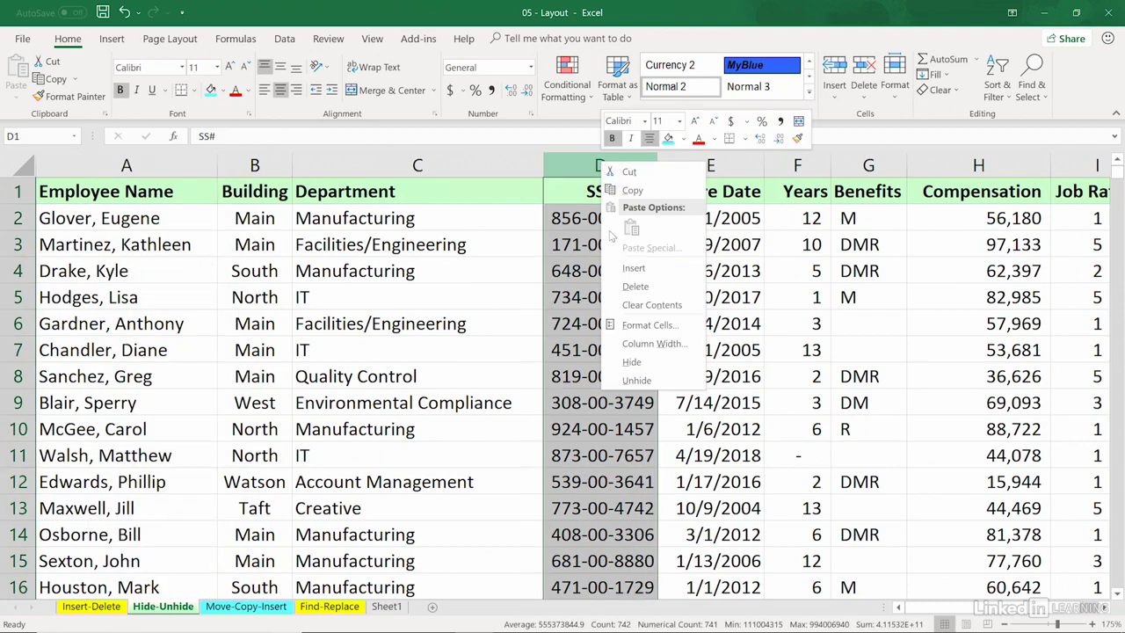
left_click(631, 362)
left_click(632, 373)
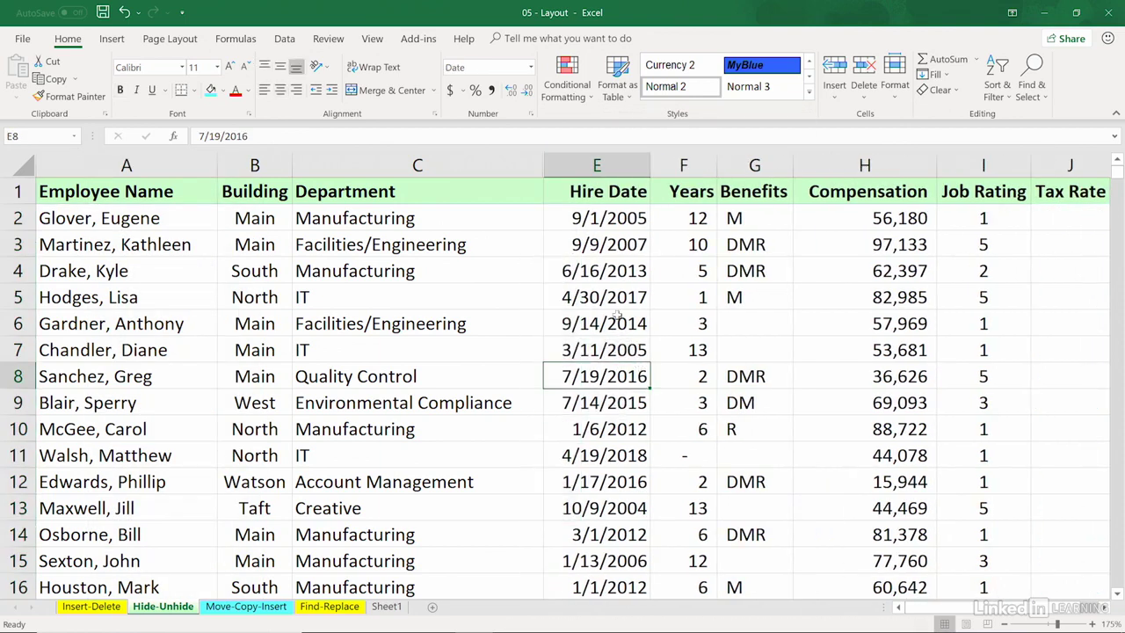
key("ctrl+p")
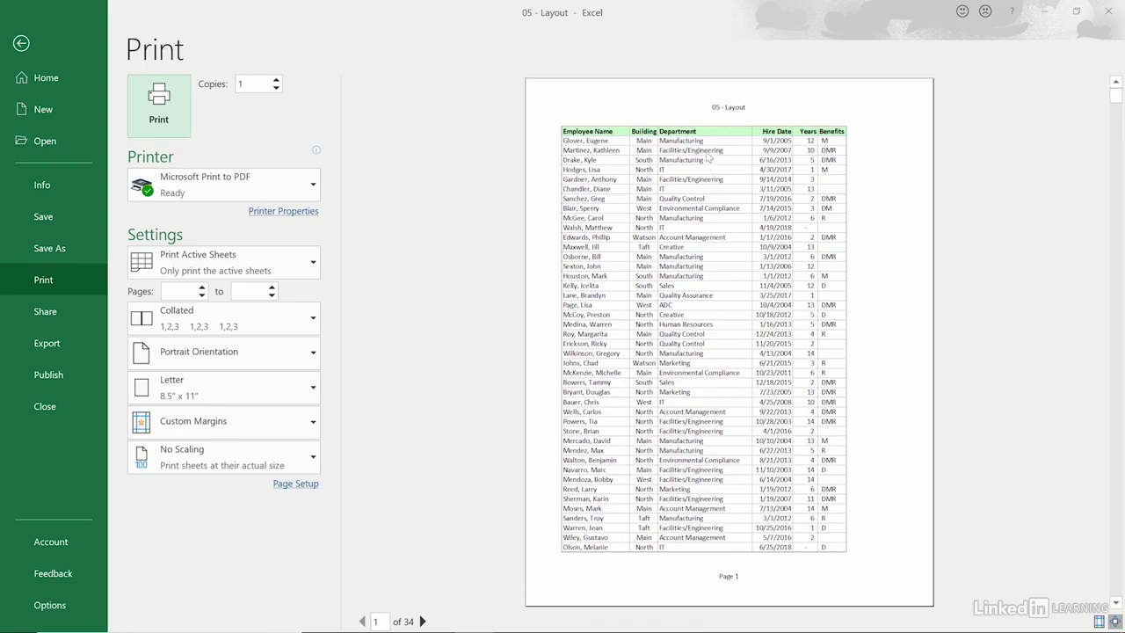
Close the print preview and return to the Hide-Unhide sheet's employee list.
key("Escape")
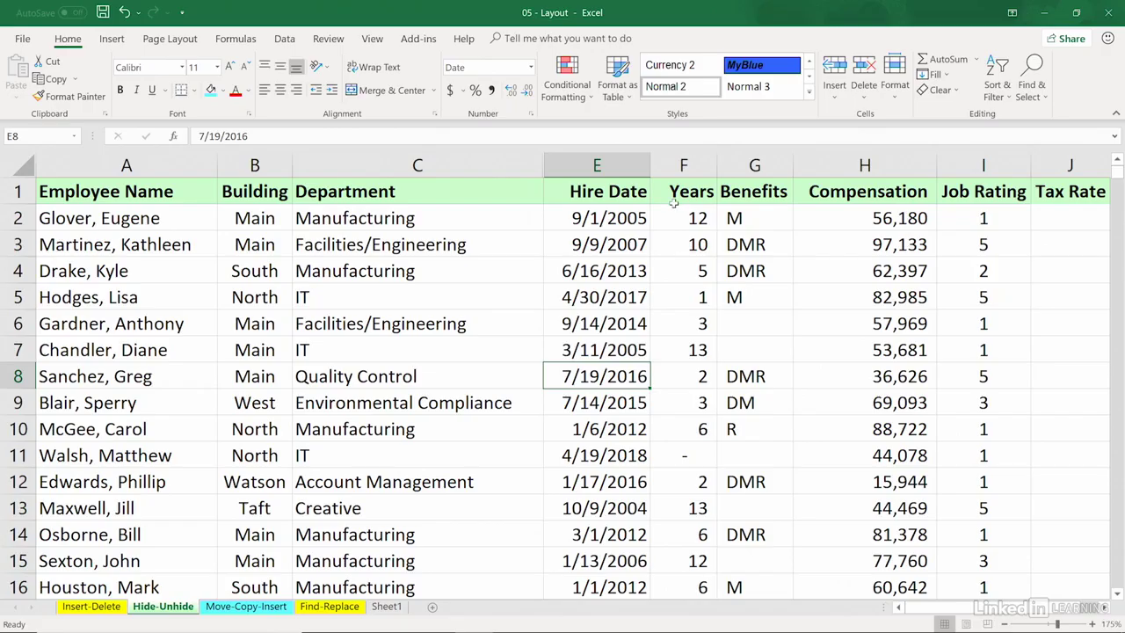
left_click(472, 337)
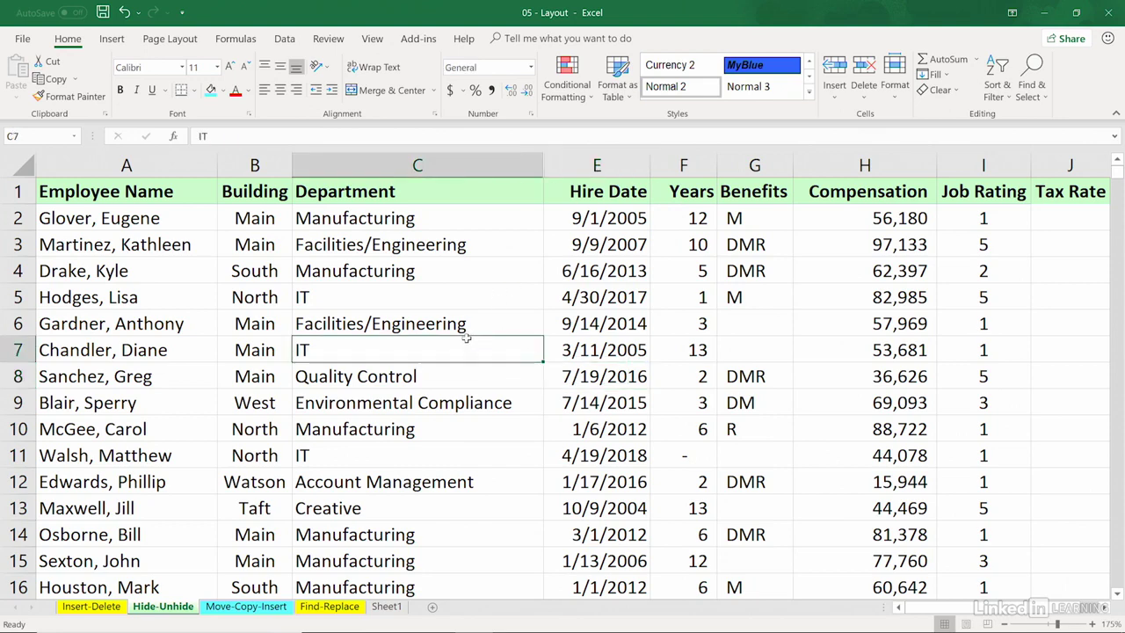
left_click(691, 423)
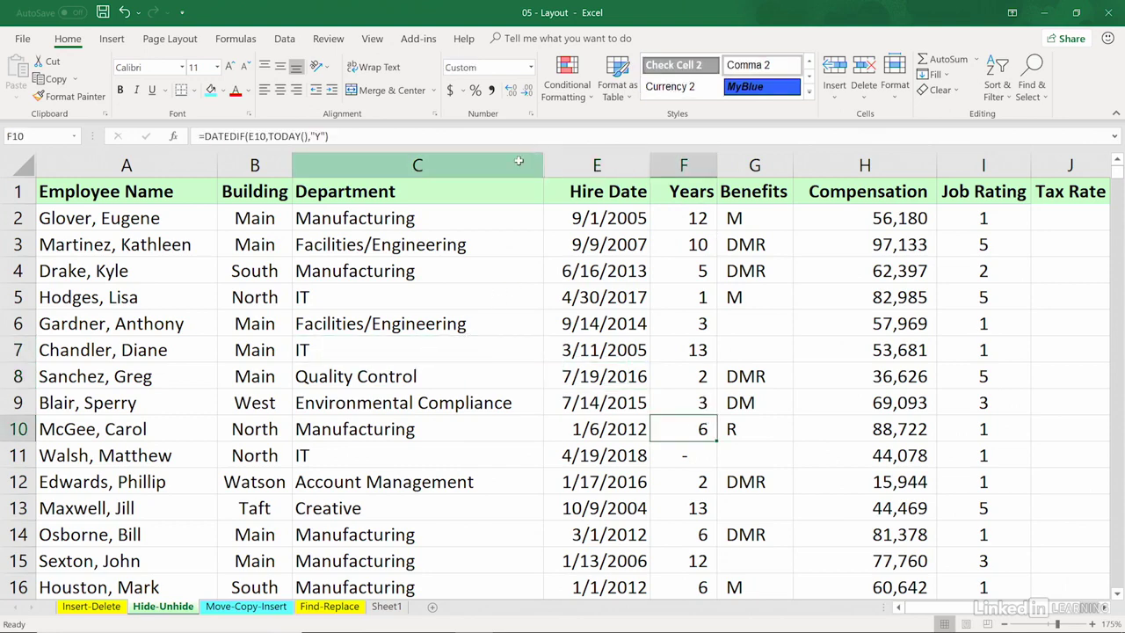
Unhide the SS# column between Department and Hire Date with the Unhide command, and undo that change.
left_click_drag(518, 161, 578, 156)
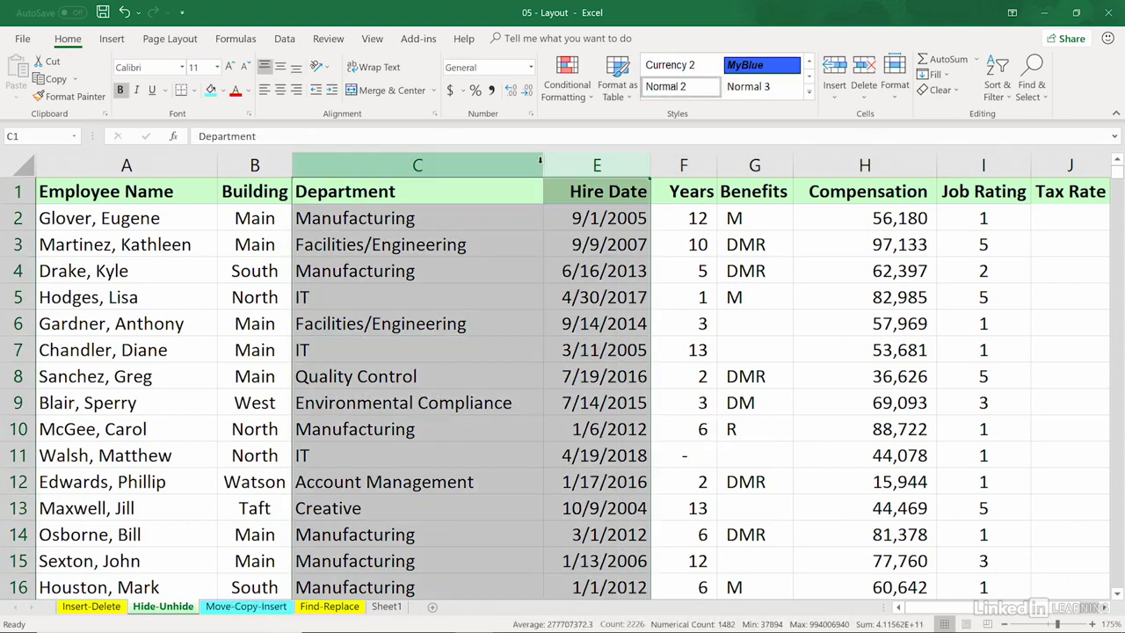
right_click(597, 164)
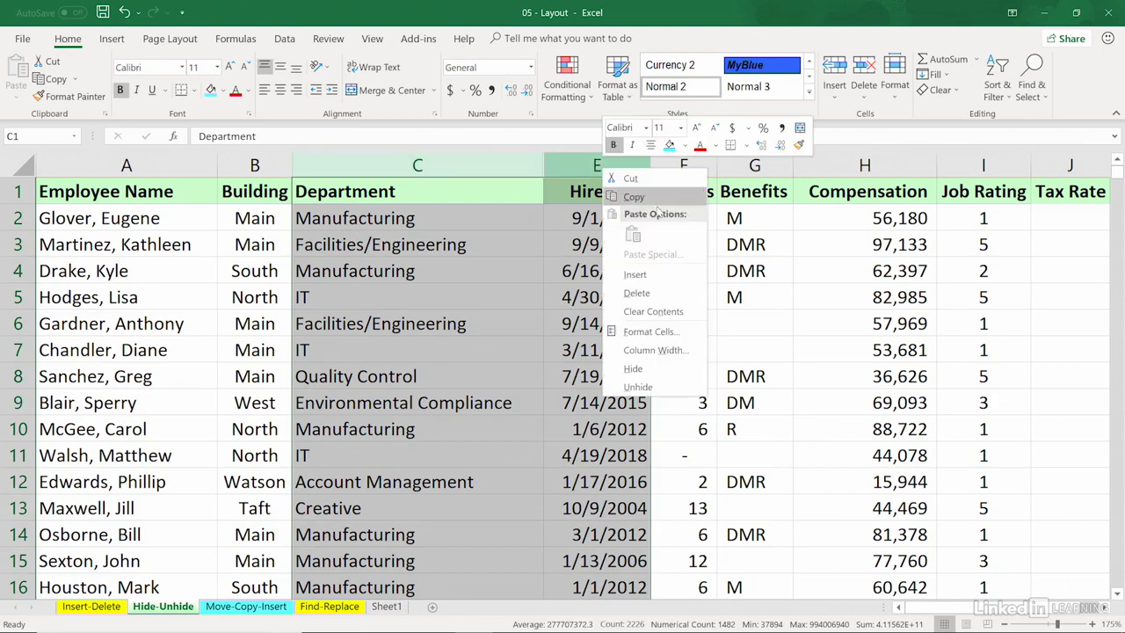
left_click(638, 386)
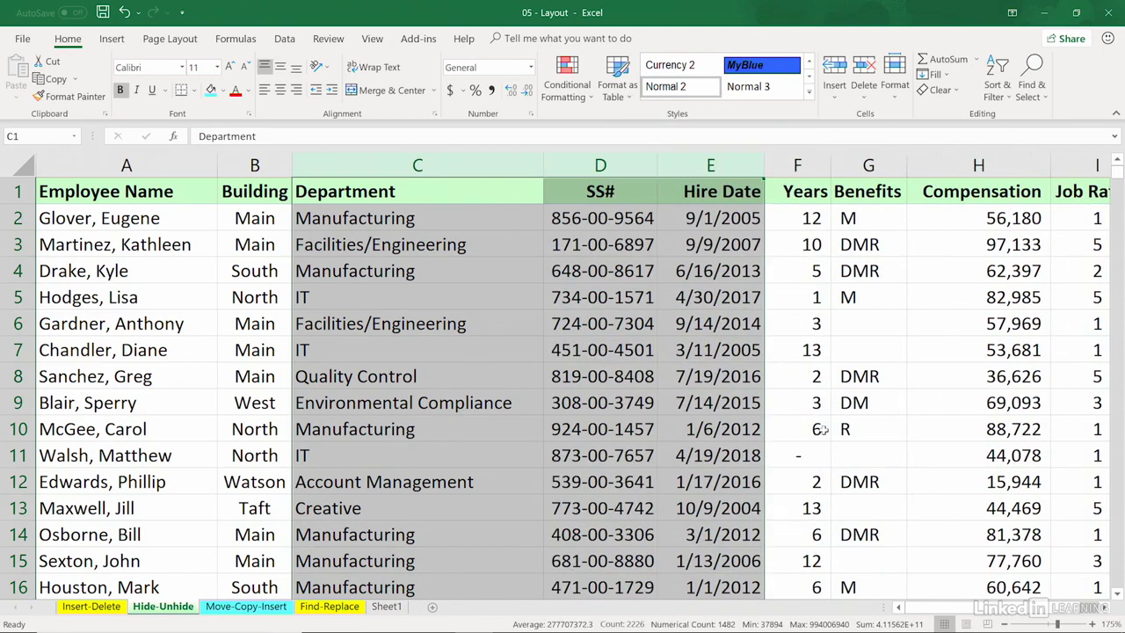
left_click(875, 382)
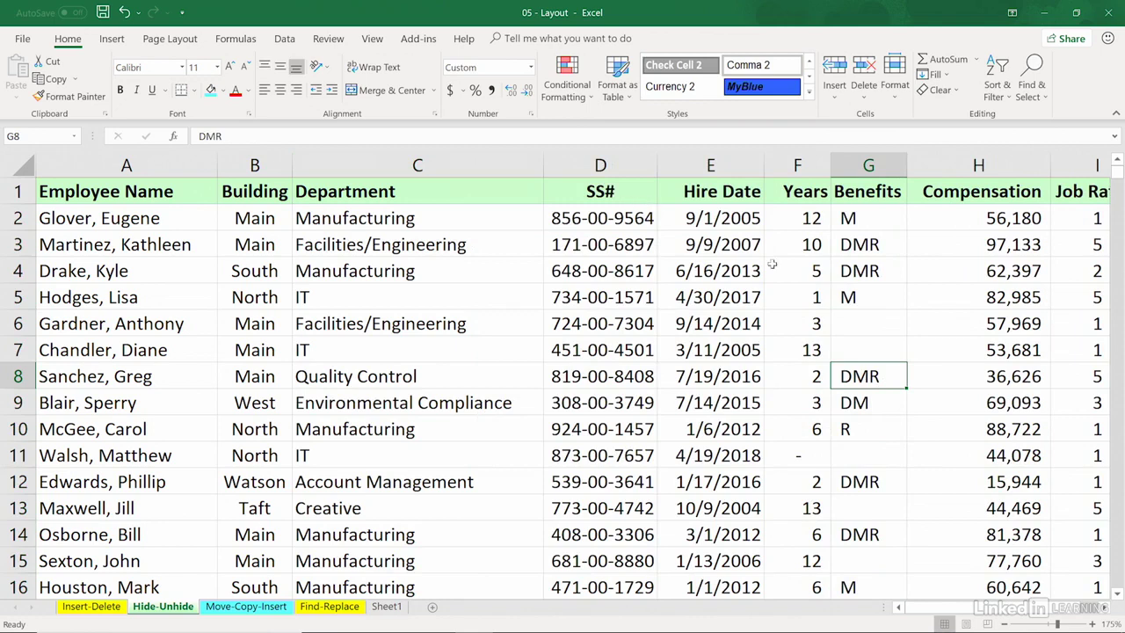
key("ctrl+z")
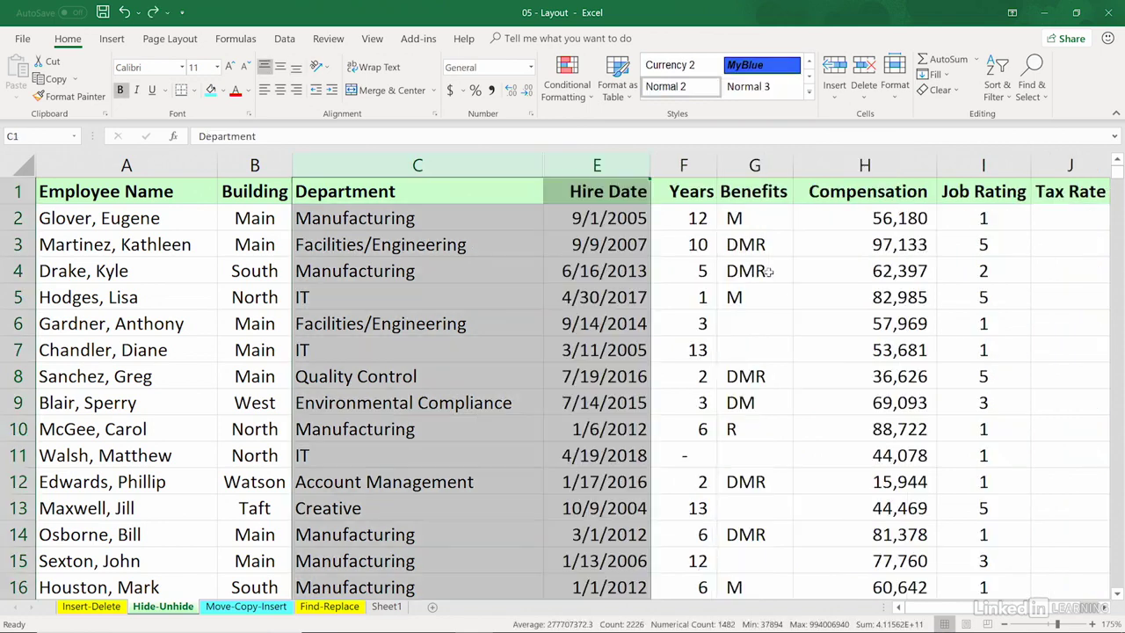
Unhide the SS# column by auto-fitting the widths of the selected columns C through E.
left_click_drag(527, 163, 570, 162)
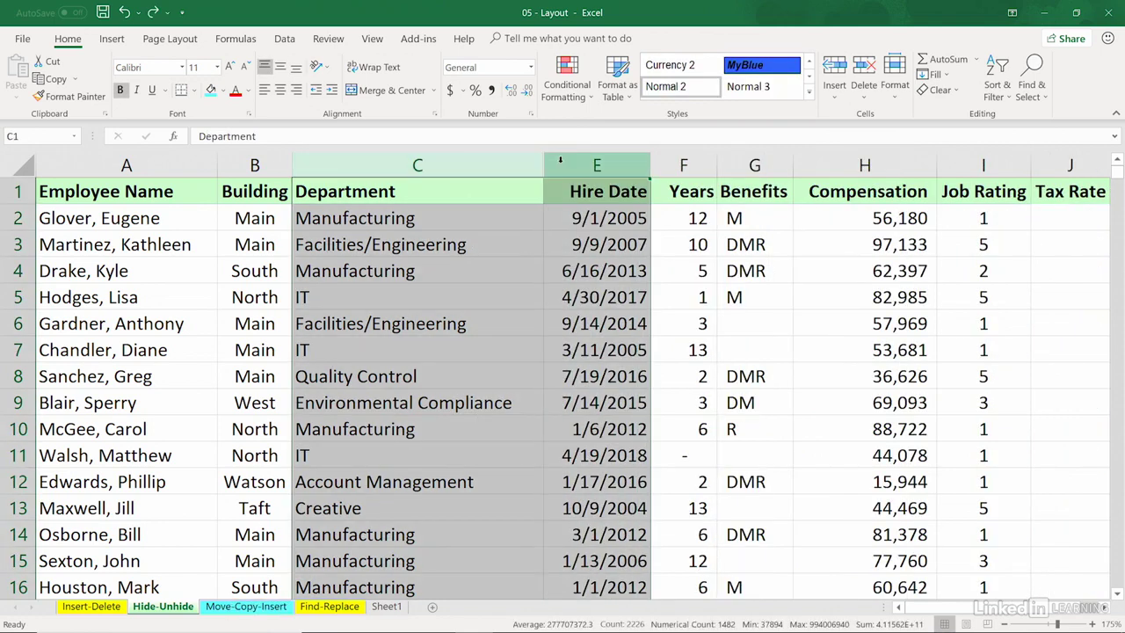
double_click(542, 165)
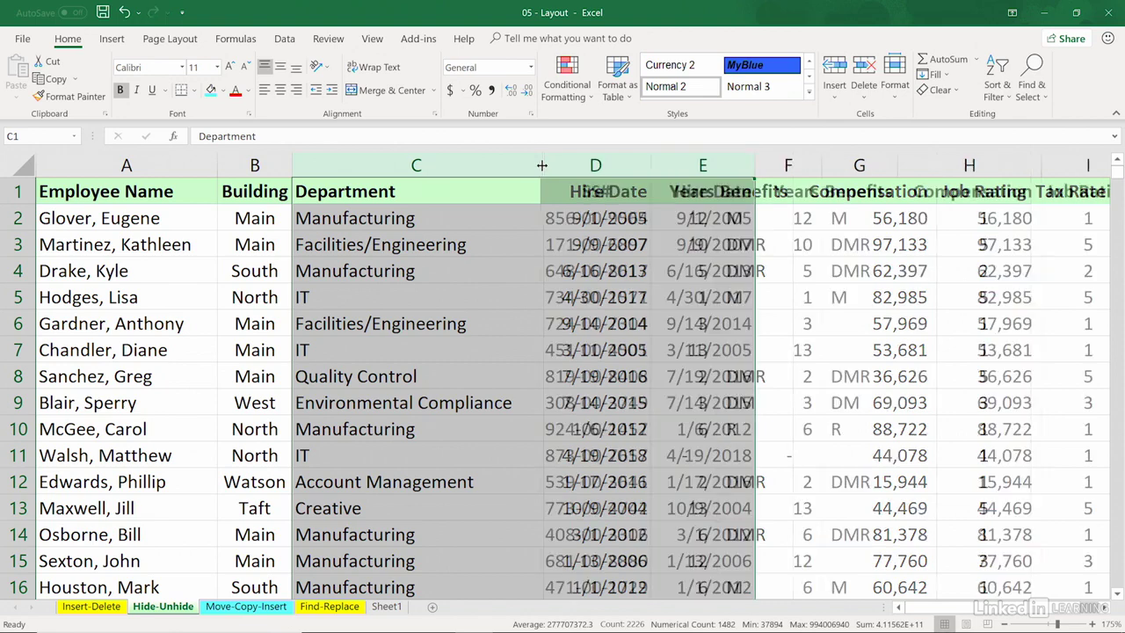
left_click(573, 220)
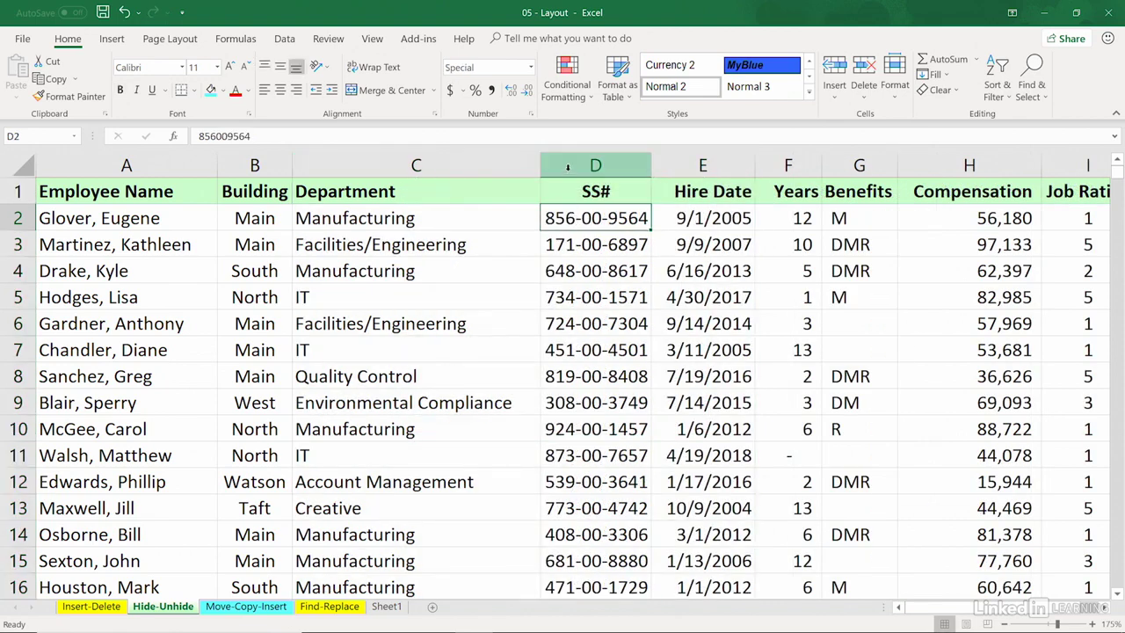
left_click(506, 295)
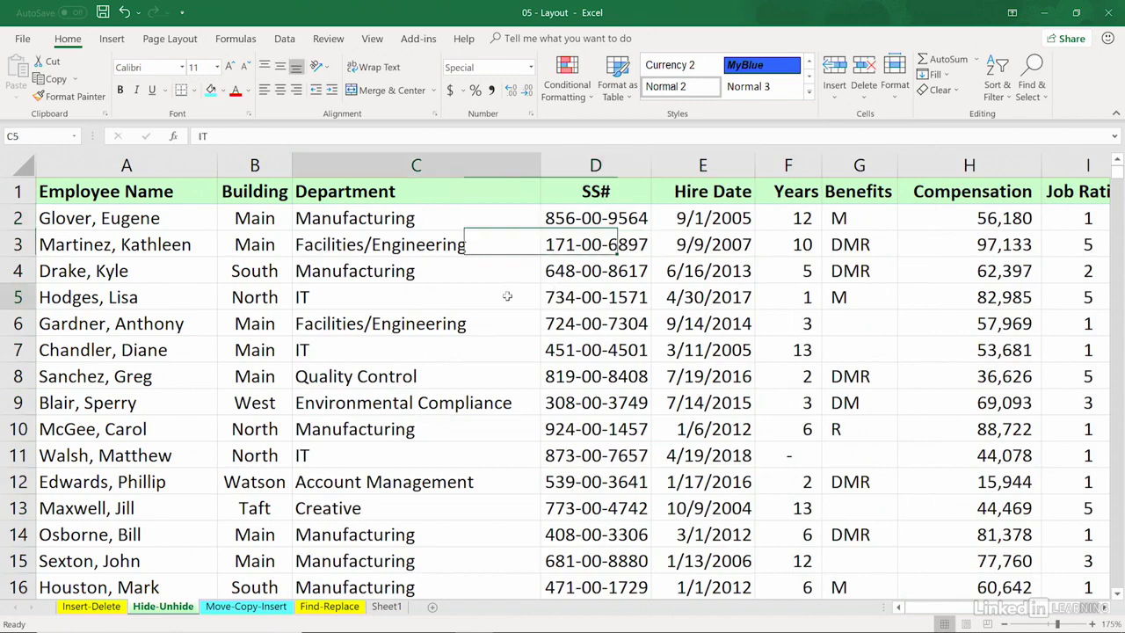
left_click(498, 351)
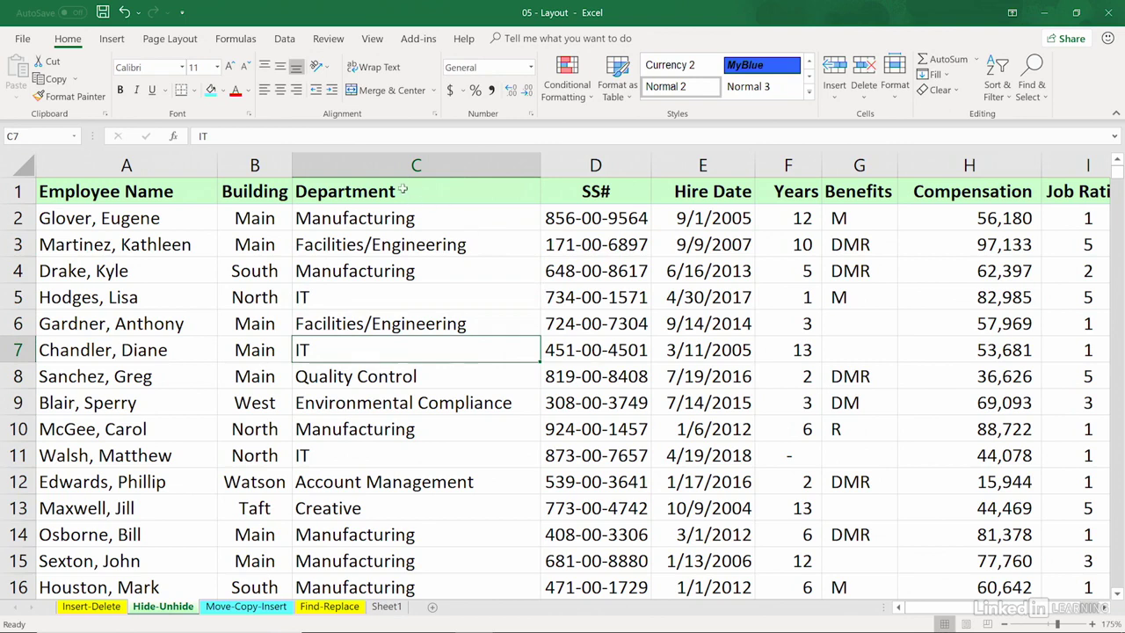
Hide the Building column and the Job Rating column on the Hide-Unhide sheet.
right_click(266, 166)
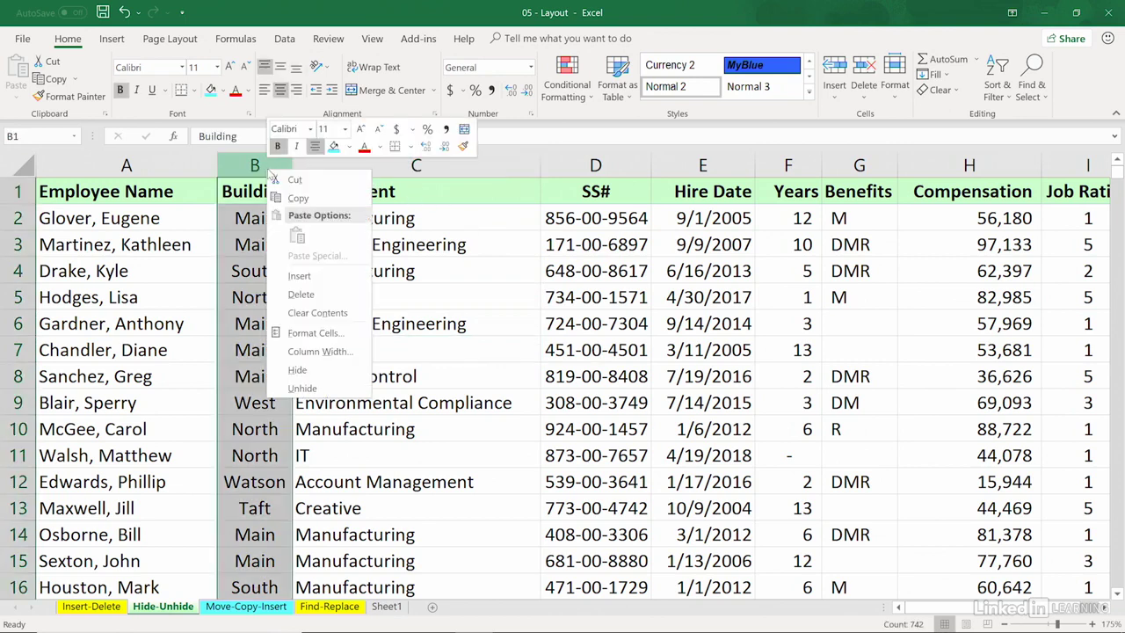
left_click(283, 369)
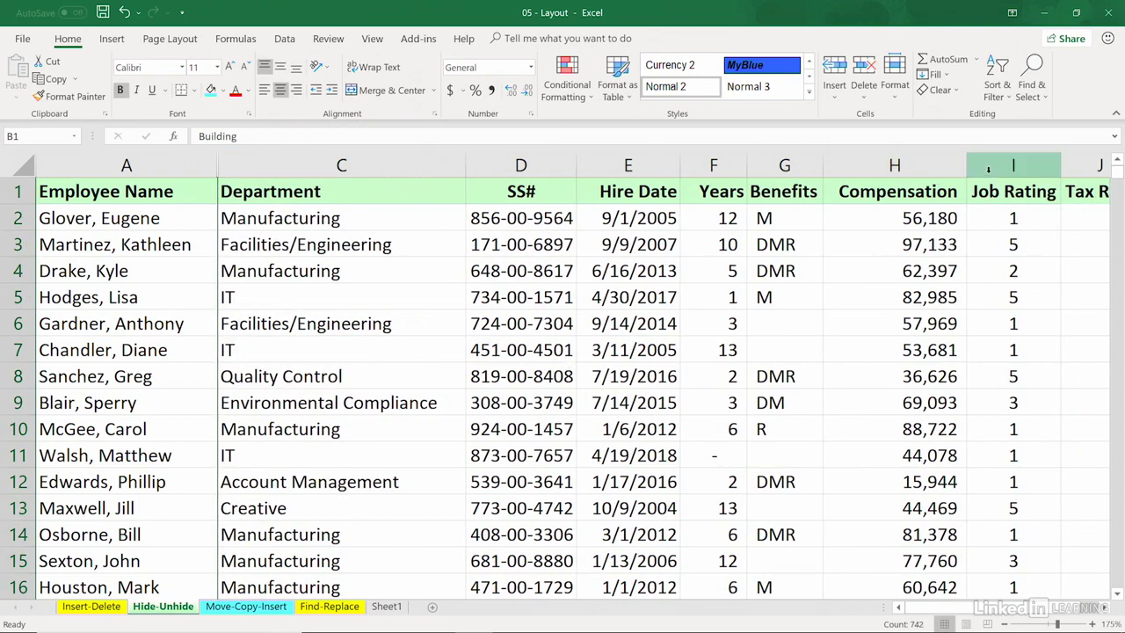
right_click(987, 169)
left_click(1017, 378)
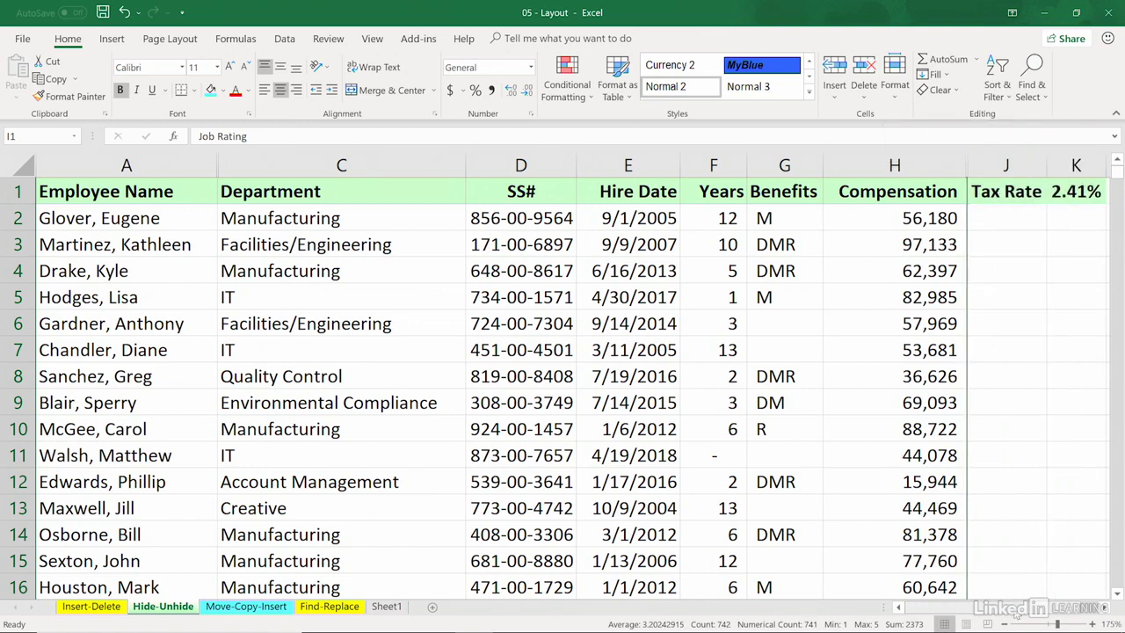
left_click(395, 287)
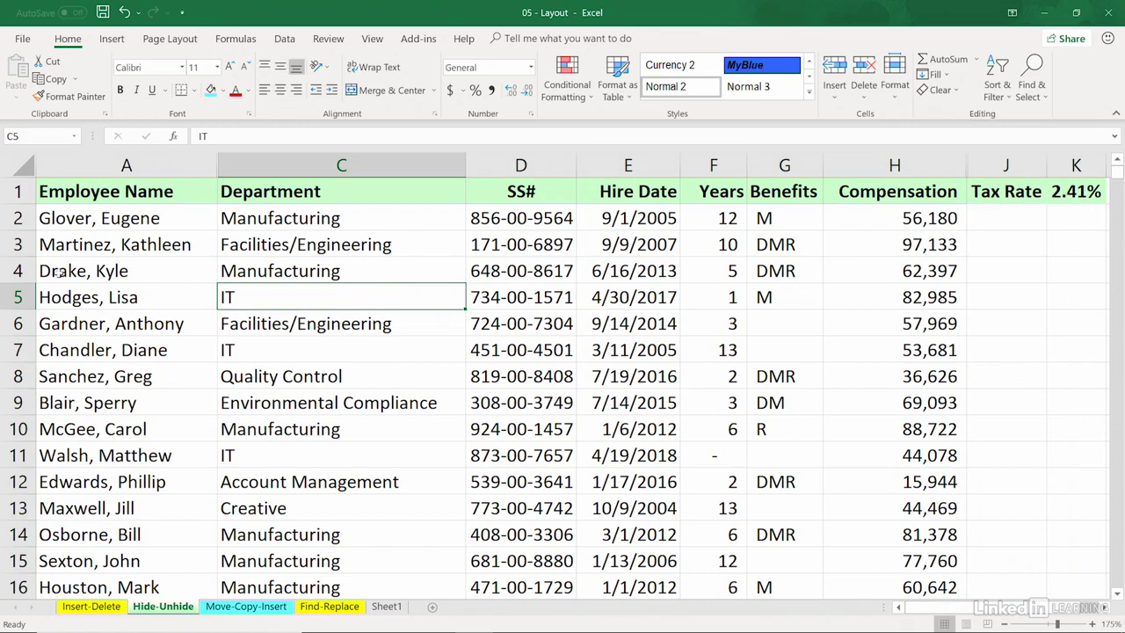
Unhide all hidden columns at once by auto-fitting the column widths of the entire Hide-Unhide sheet.
left_click(18, 164)
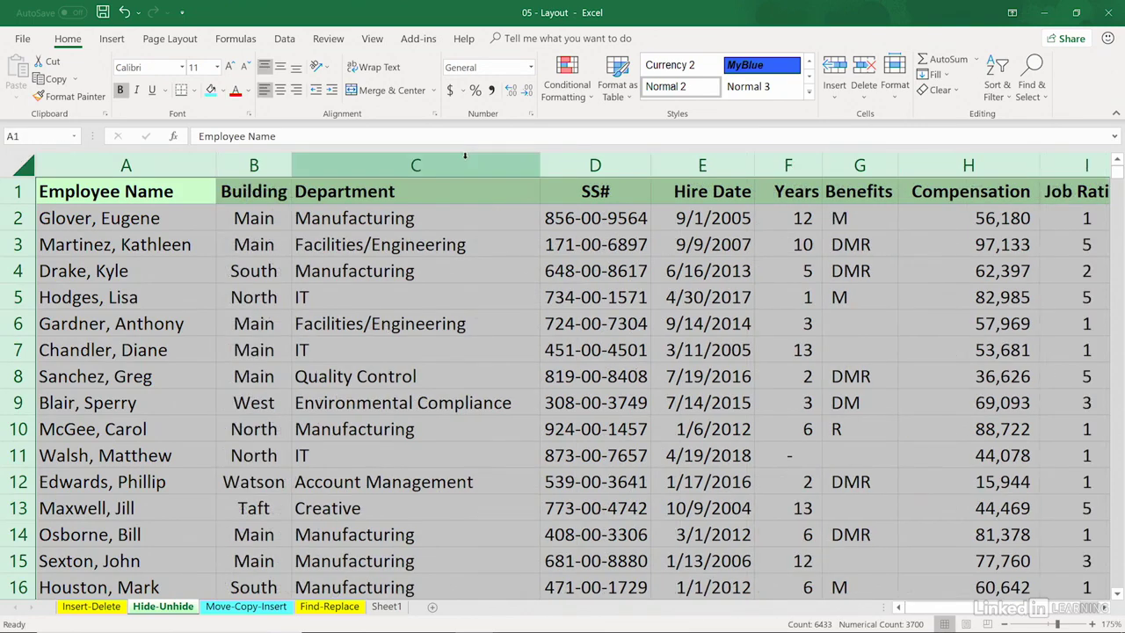
left_click(435, 223)
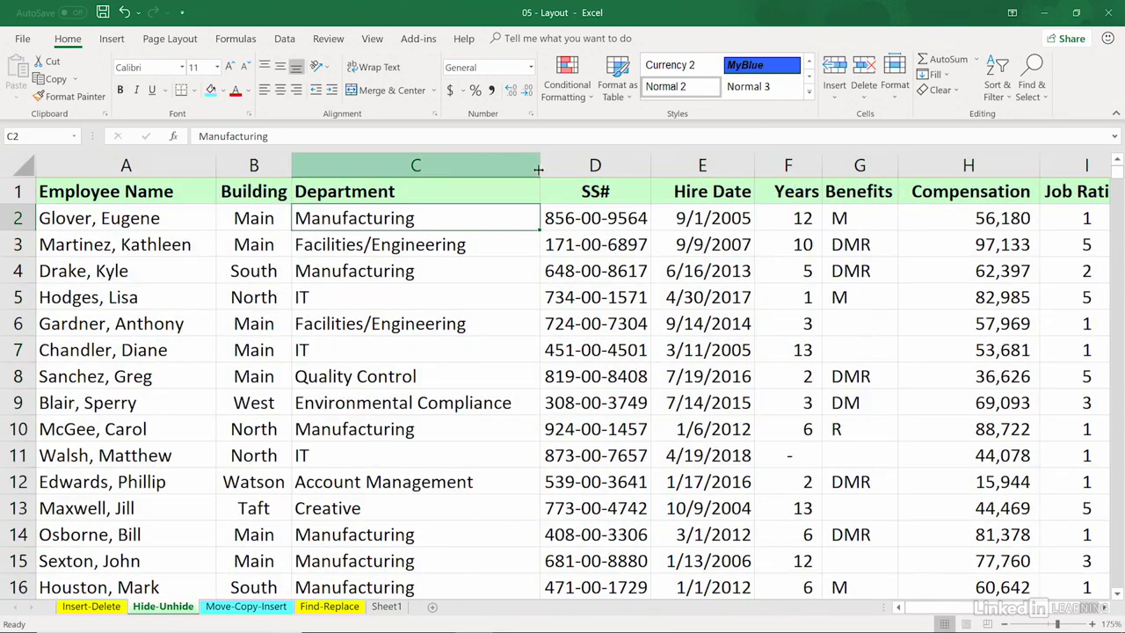
left_click(513, 272)
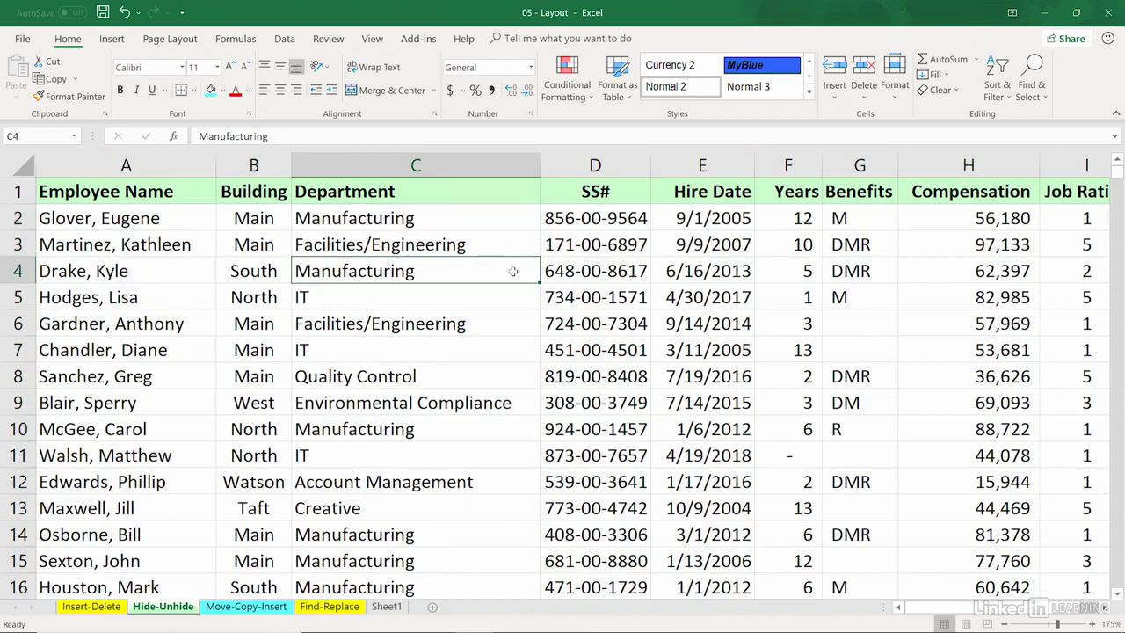
left_click(524, 323)
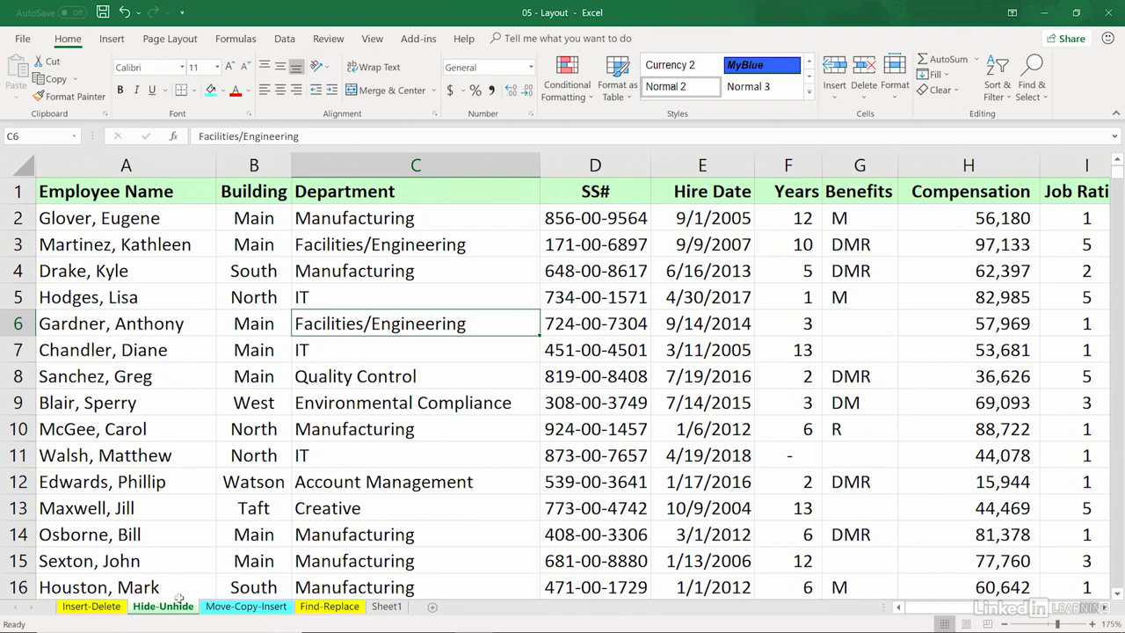
Hide rows 89 to 93, the ADC department employees, on the Insert-Delete sheet.
left_click(99, 608)
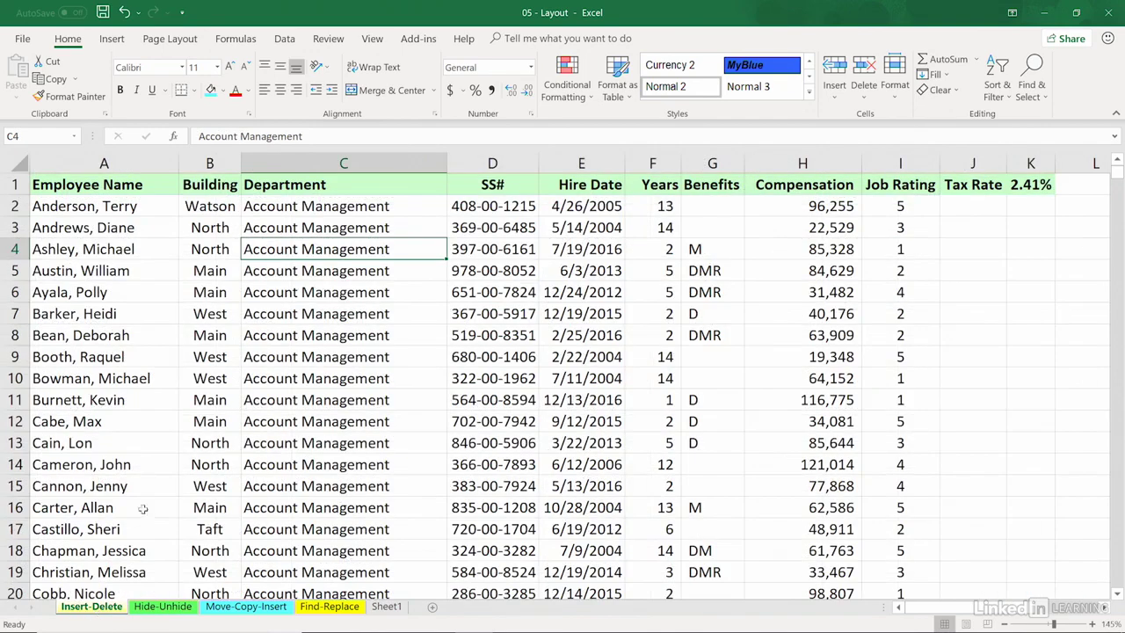
scroll(357, 410, "down", 1)
scroll(363, 379, "up", 1)
scroll(349, 274, "down", 2)
scroll(350, 274, "down", 20)
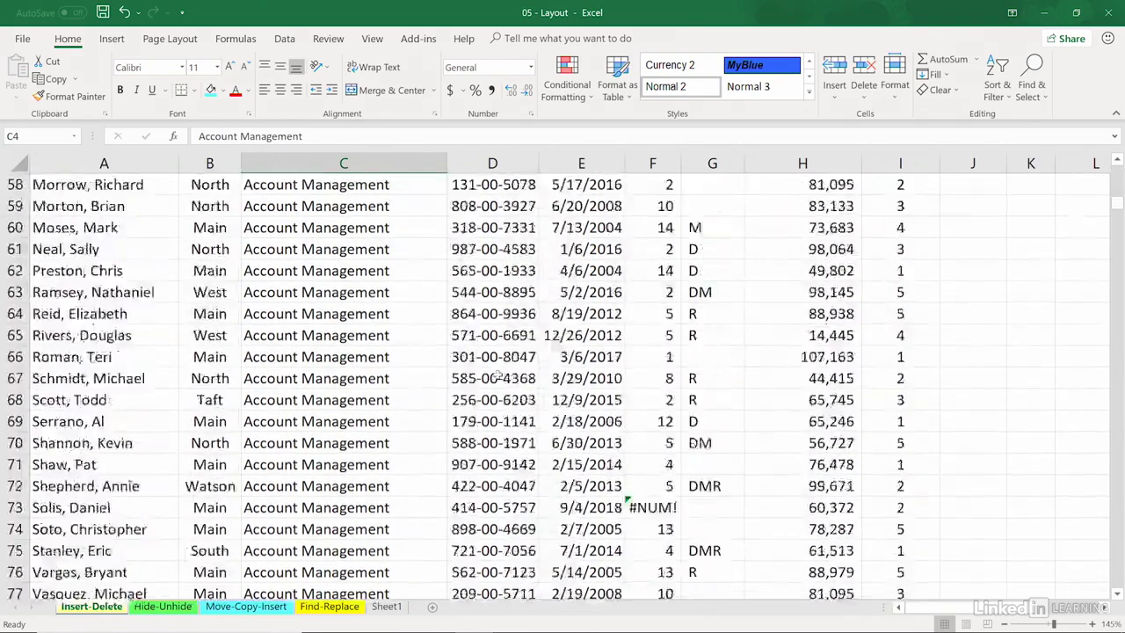
scroll(490, 362, "down", 1)
scroll(427, 329, "up", 1)
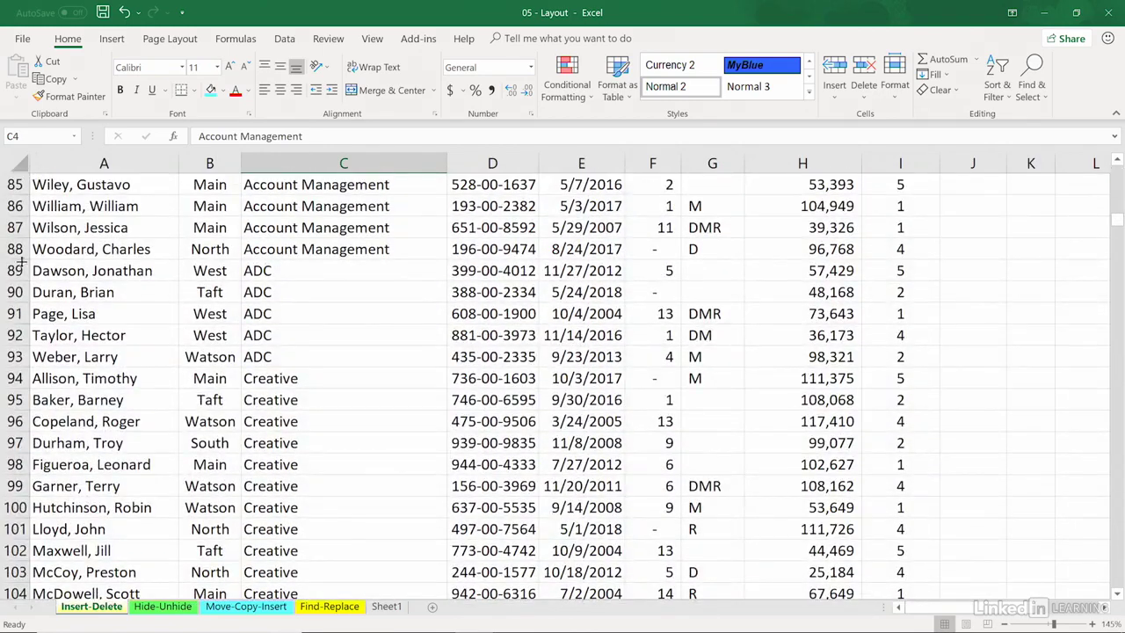
left_click_drag(15, 270, 9, 355)
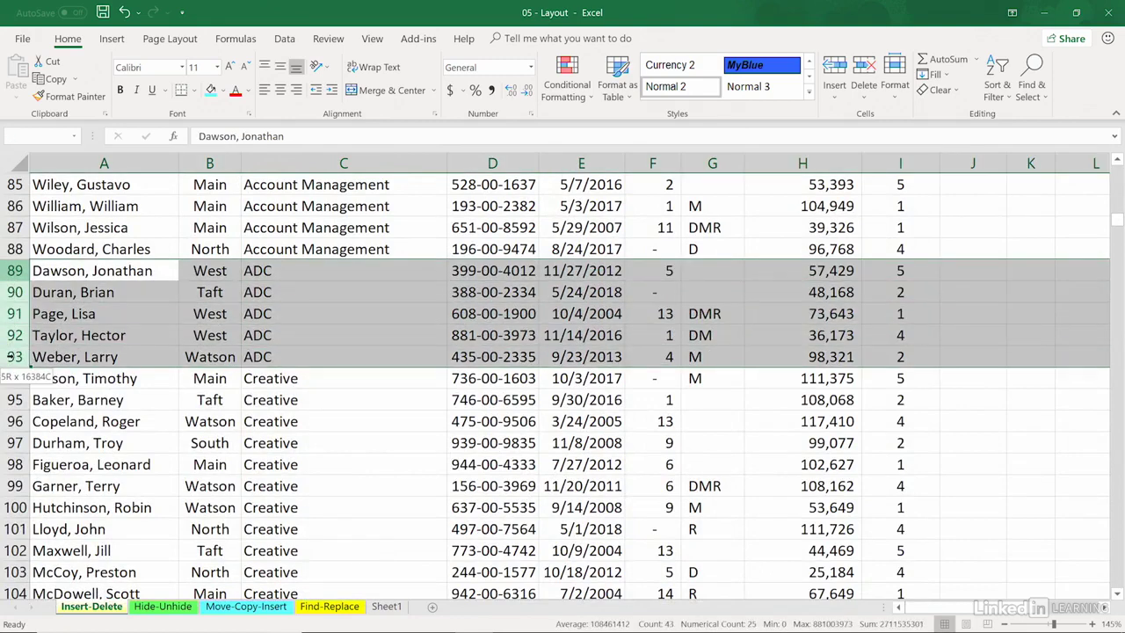
right_click(15, 355)
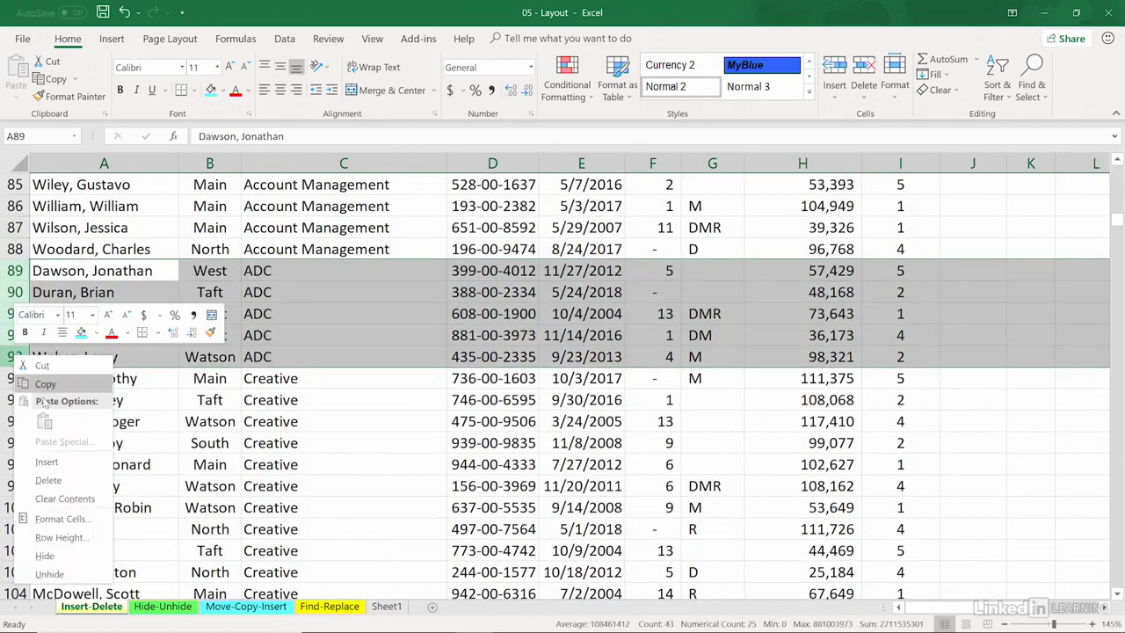
left_click(48, 556)
left_click(341, 434)
scroll(410, 424, "up", 3)
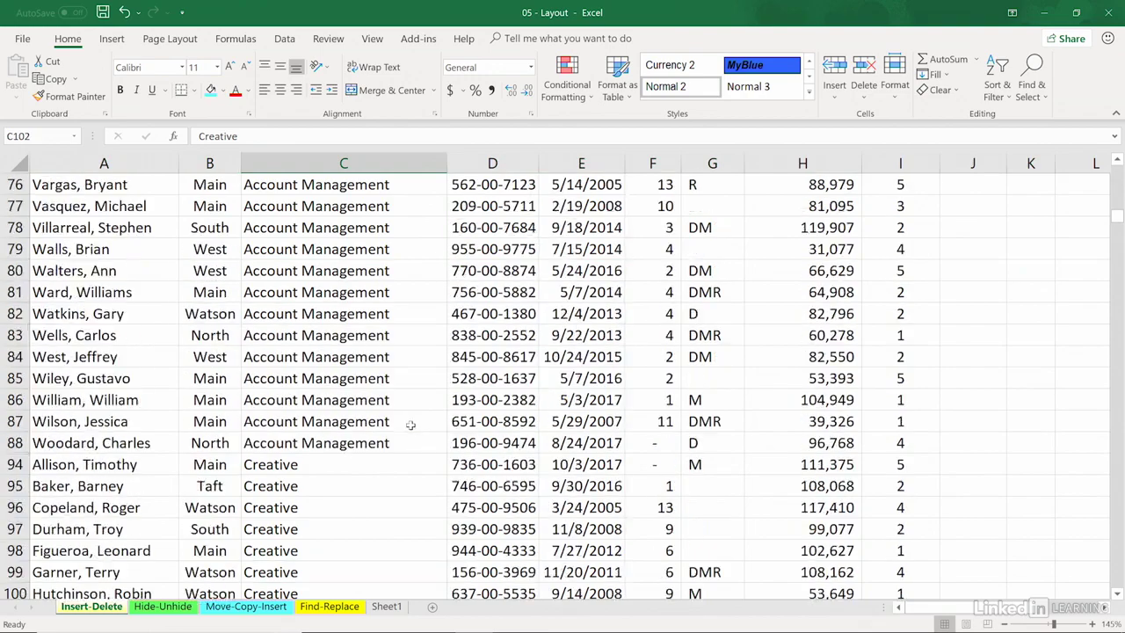
Unhide all hidden rows at once across the entire Insert-Delete sheet and check the ADC rows.
scroll(411, 424, "up", 20)
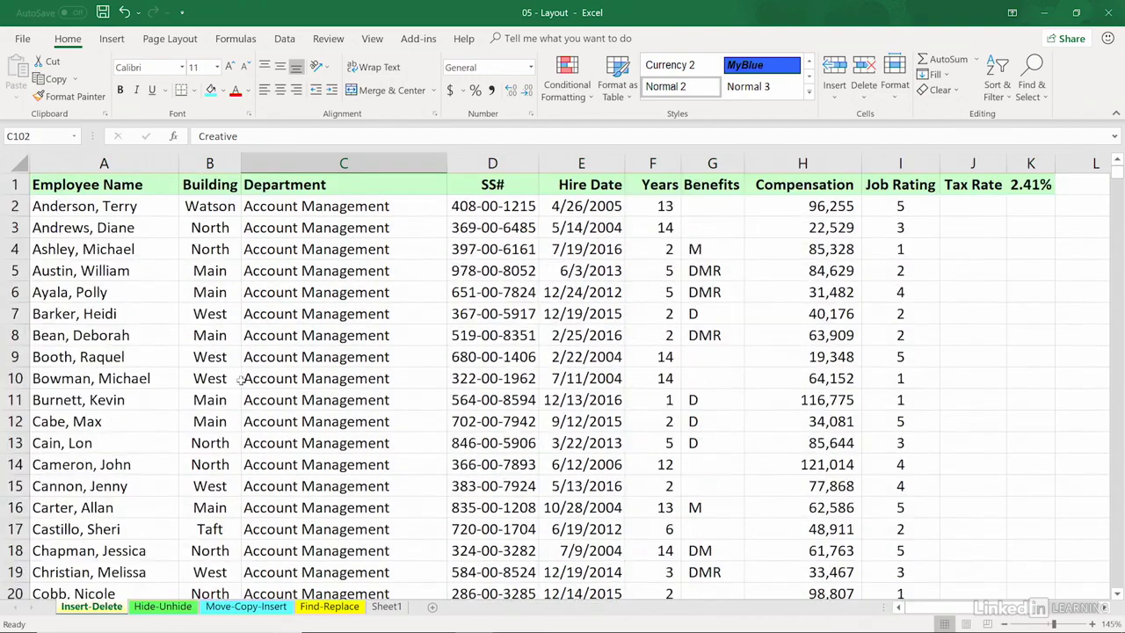
left_click(83, 207)
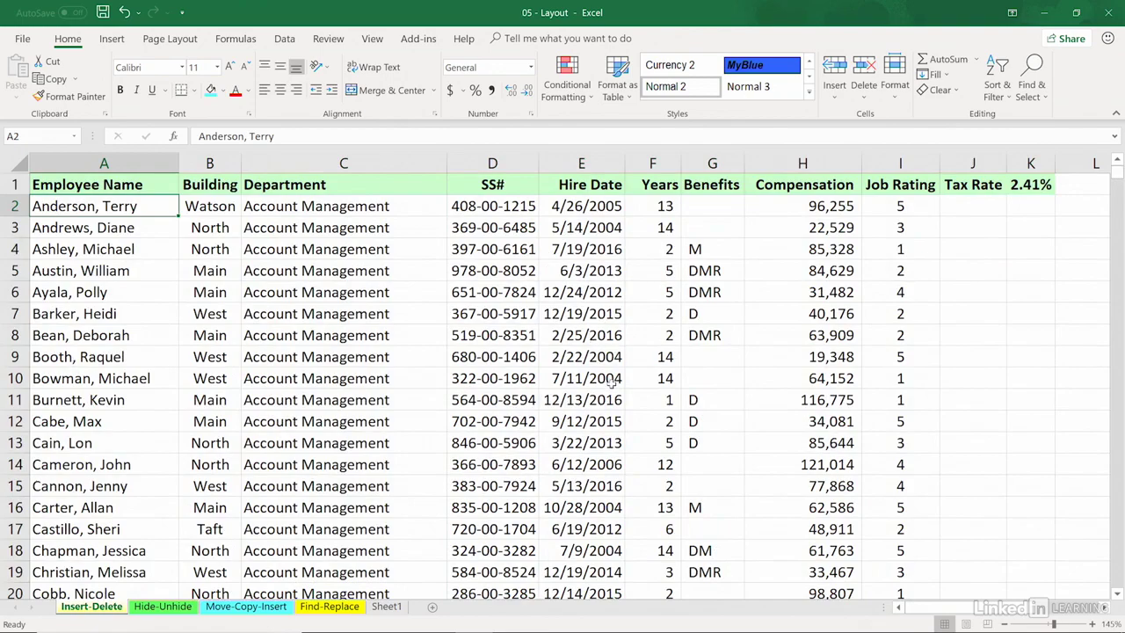
scroll(610, 378, "down", 9)
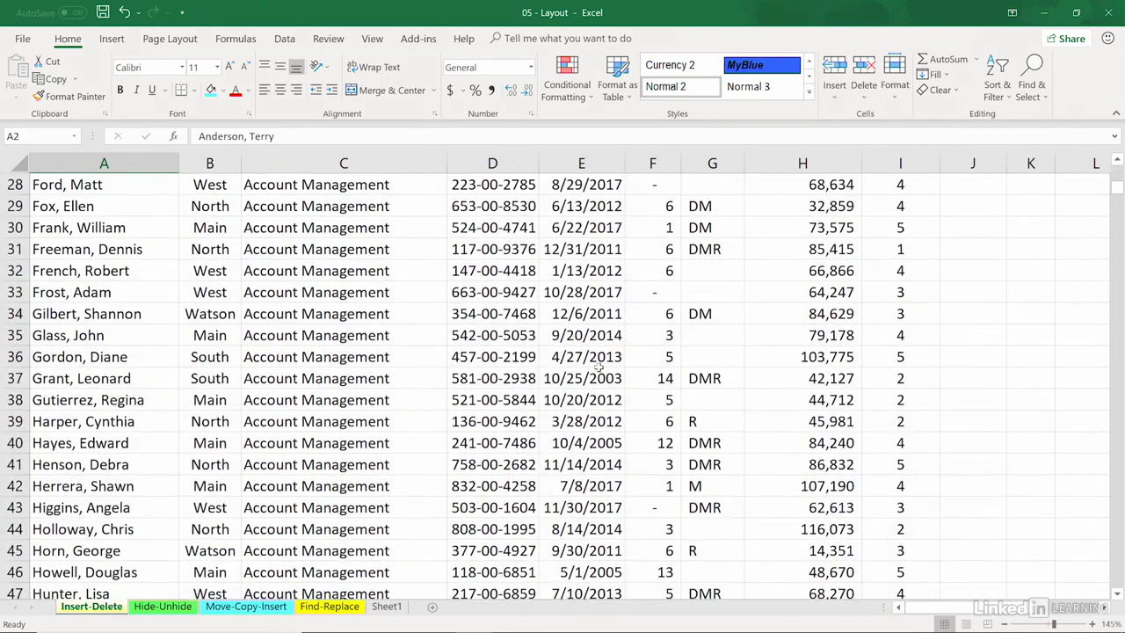
scroll(599, 367, "up", 8)
scroll(599, 367, "up", 1)
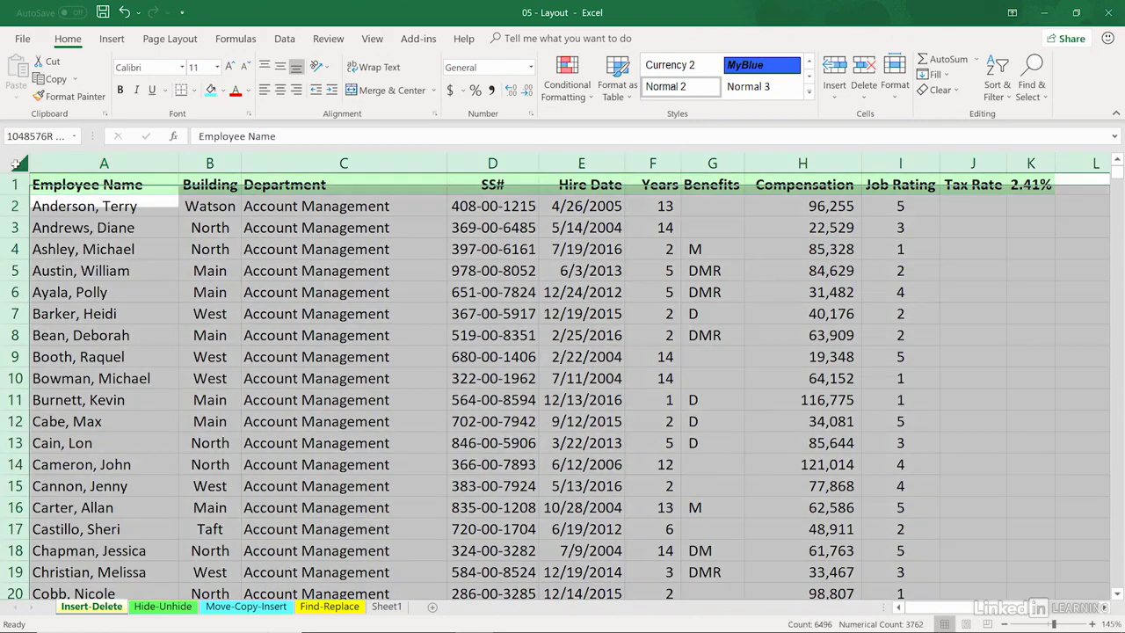
left_click(15, 163)
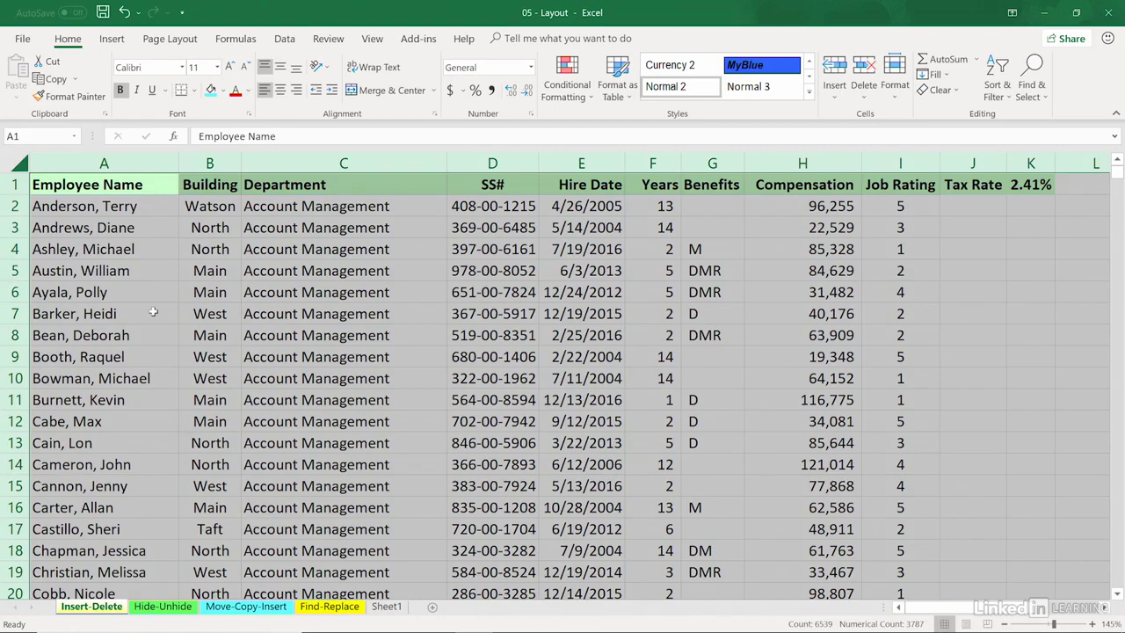
scroll(153, 312, "down", 20)
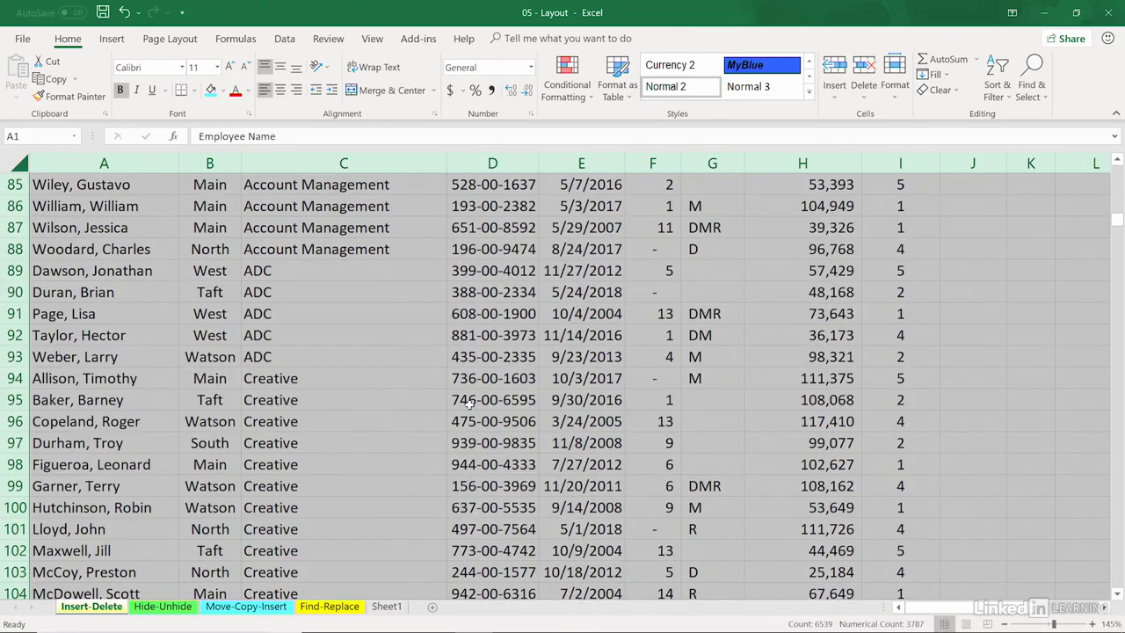
left_click(298, 326)
scroll(303, 326, "up", 18)
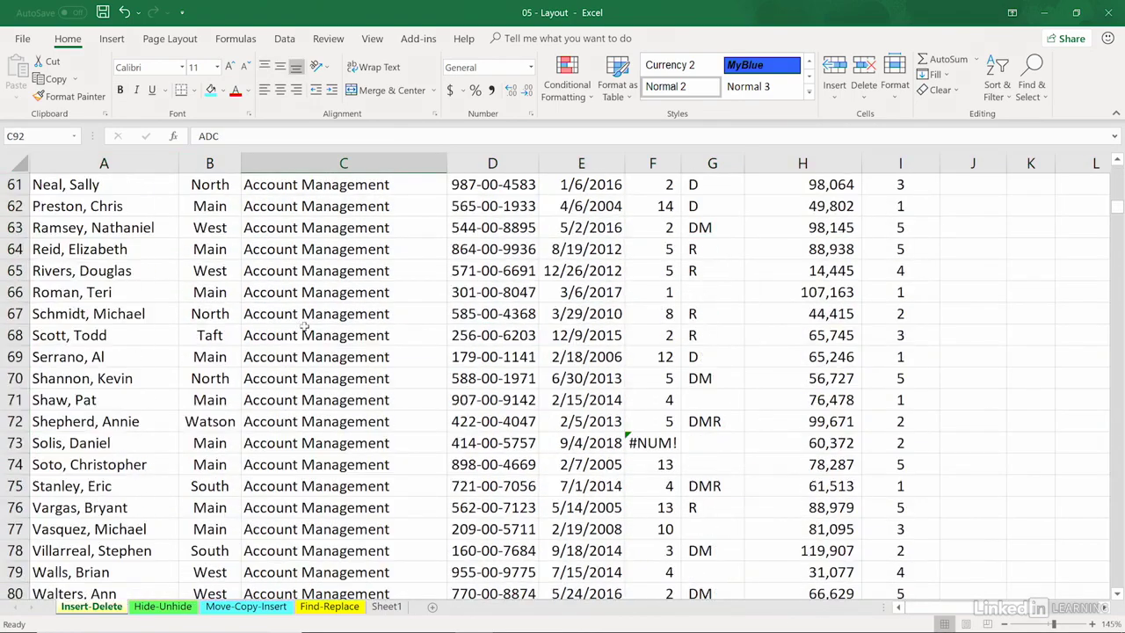
scroll(303, 326, "up", 10)
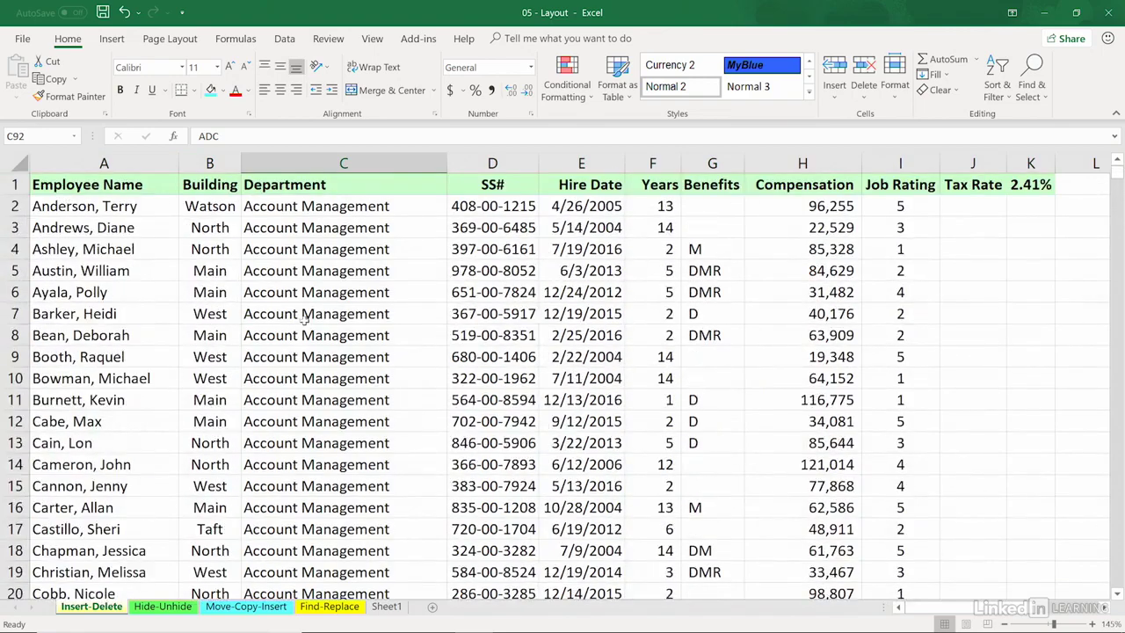